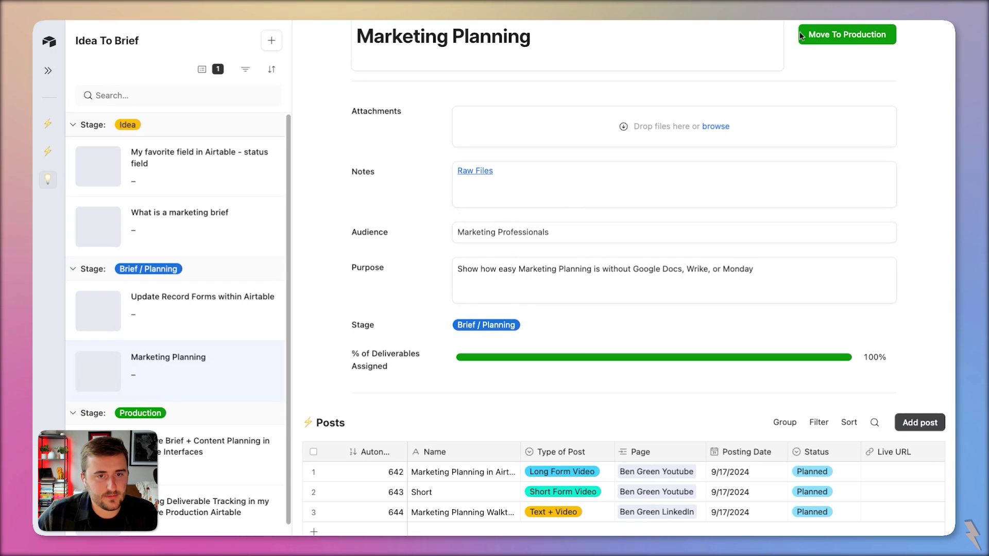
left_click(834, 34)
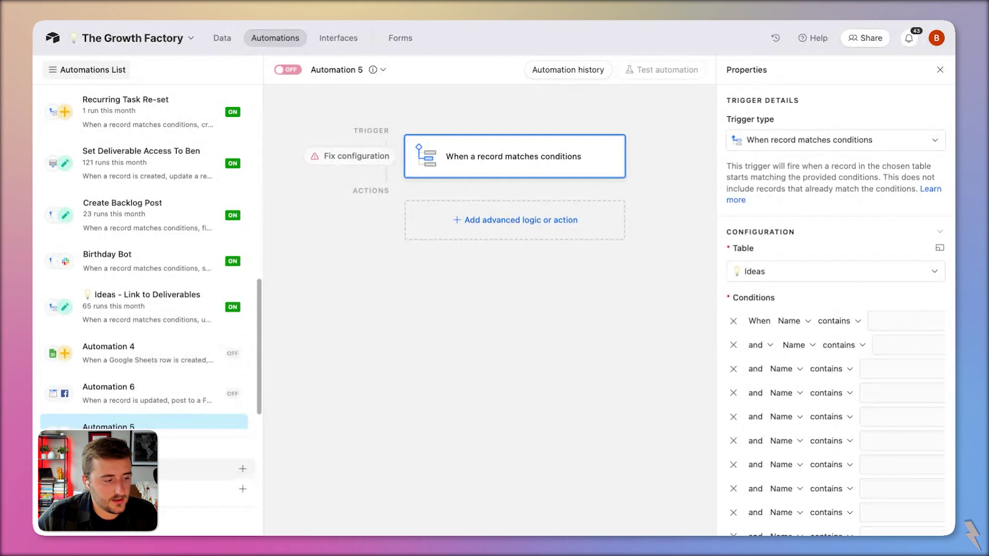
Step: Create a new automation named "Move Posts to In Production"
left_click(134, 468)
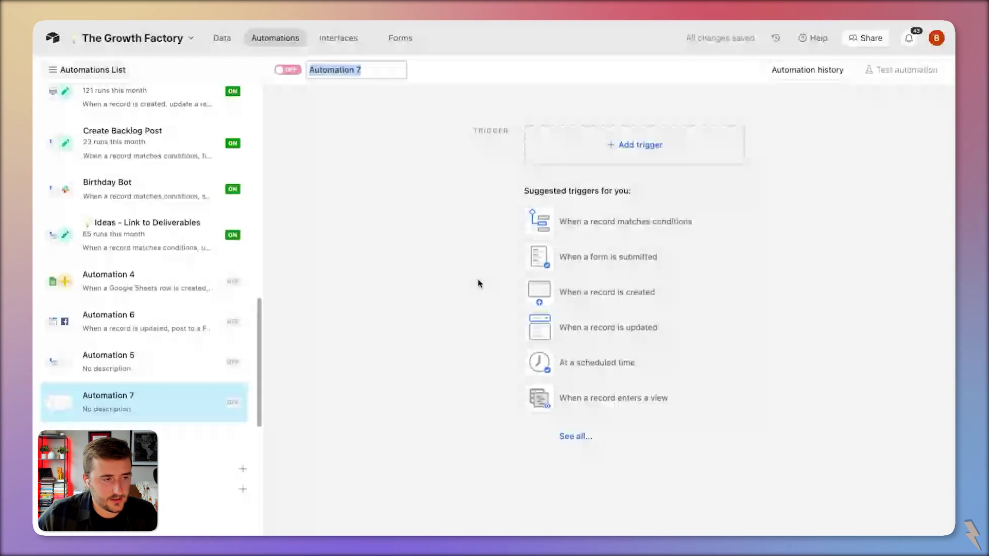
type("Move ")
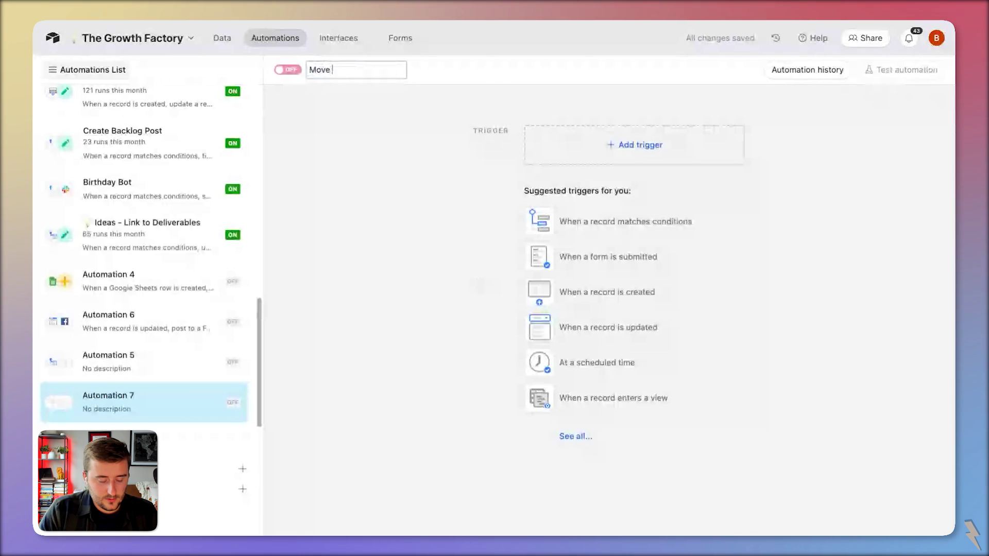
type("Posts to ")
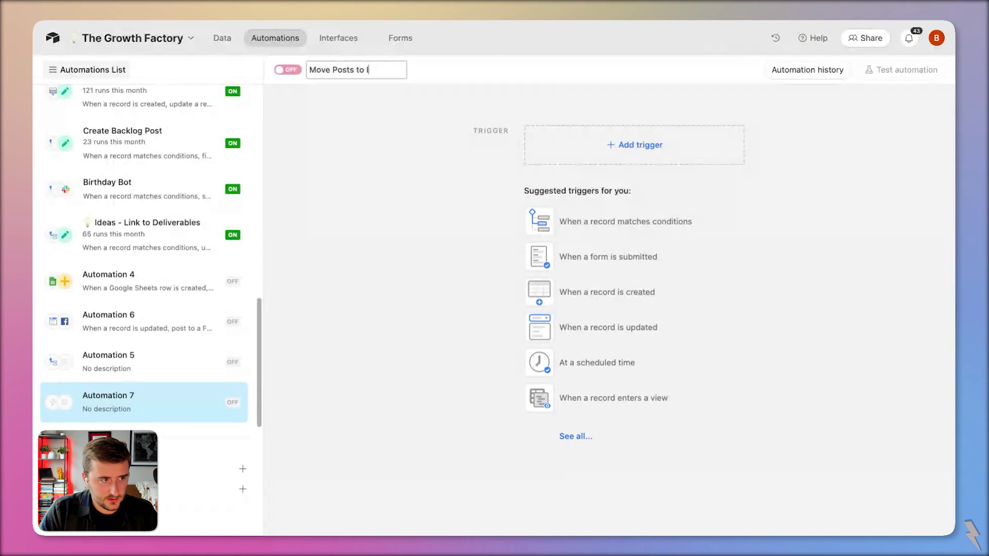
type("In Production")
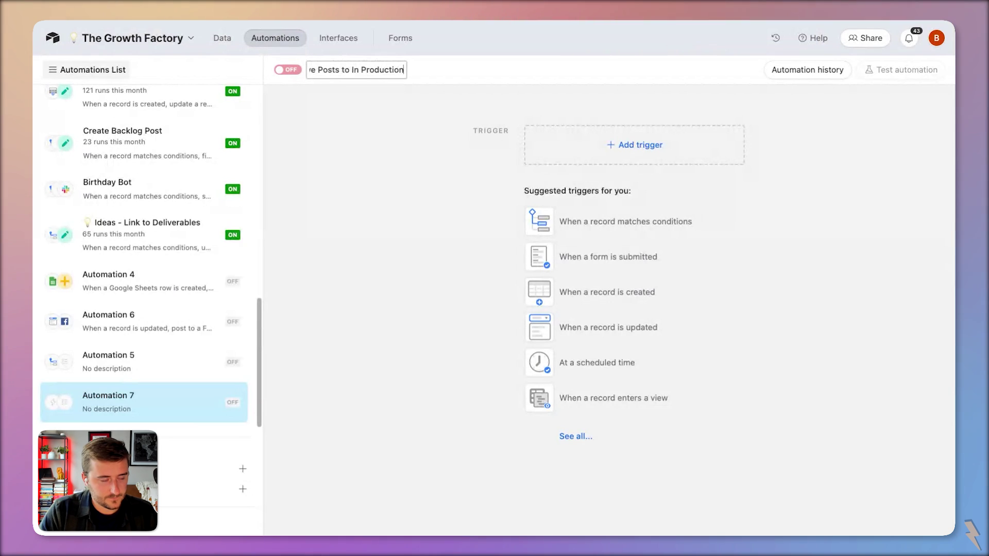
Step: Add a "When record matches conditions" trigger that watches the Ideas table
left_click(638, 146)
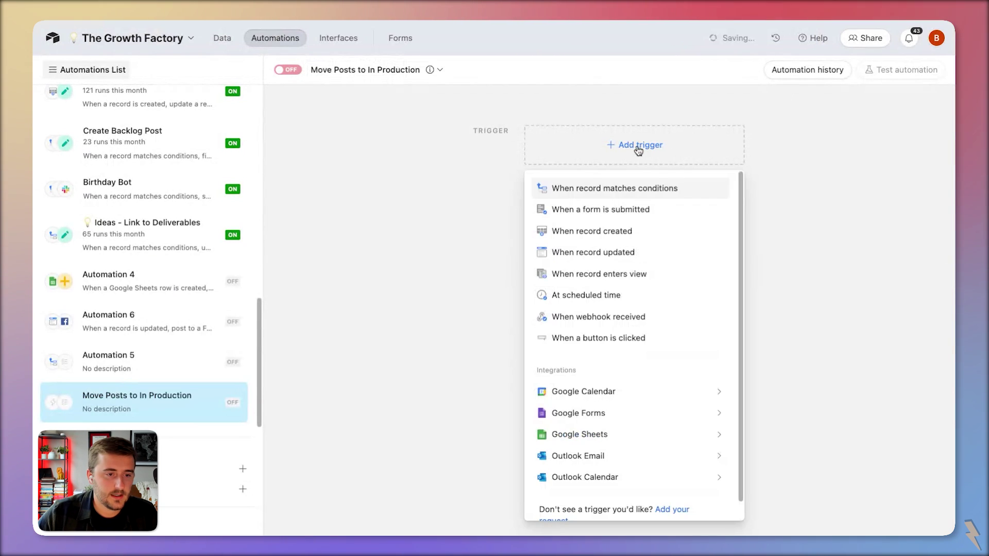
left_click(652, 189)
left_click(781, 271)
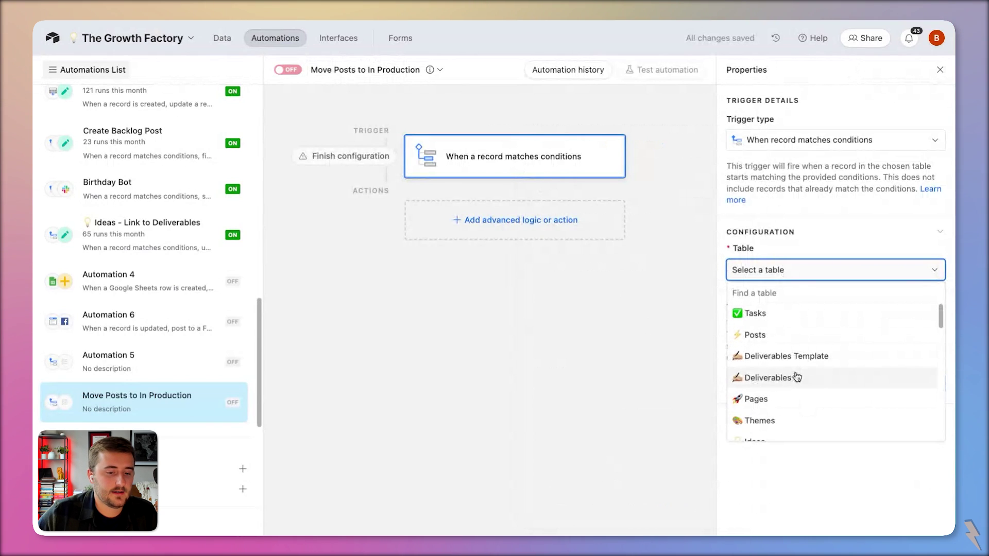
scroll(801, 377, "down", 2)
left_click(797, 377)
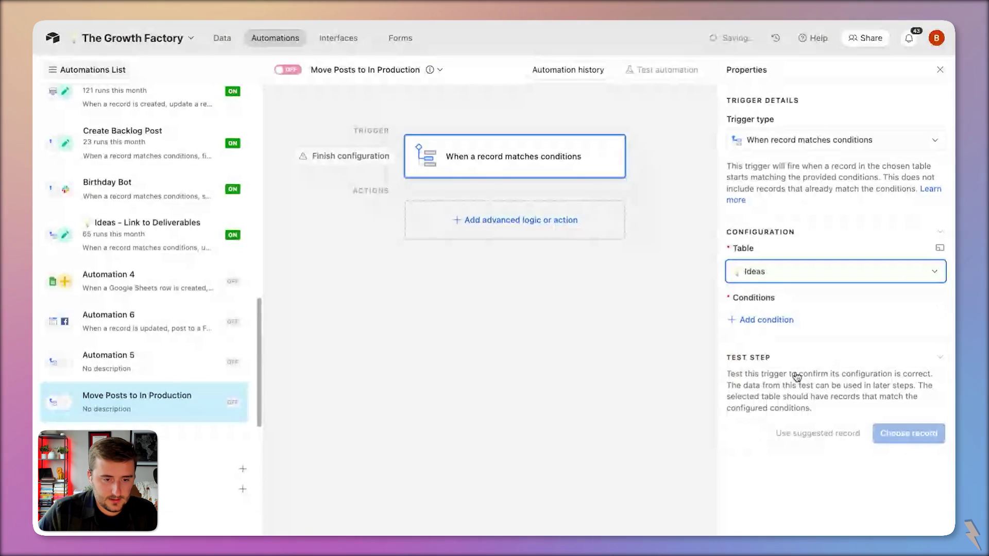
Step: Add a trigger condition requiring the Stage field to be Production
left_click(767, 320)
left_click(805, 322)
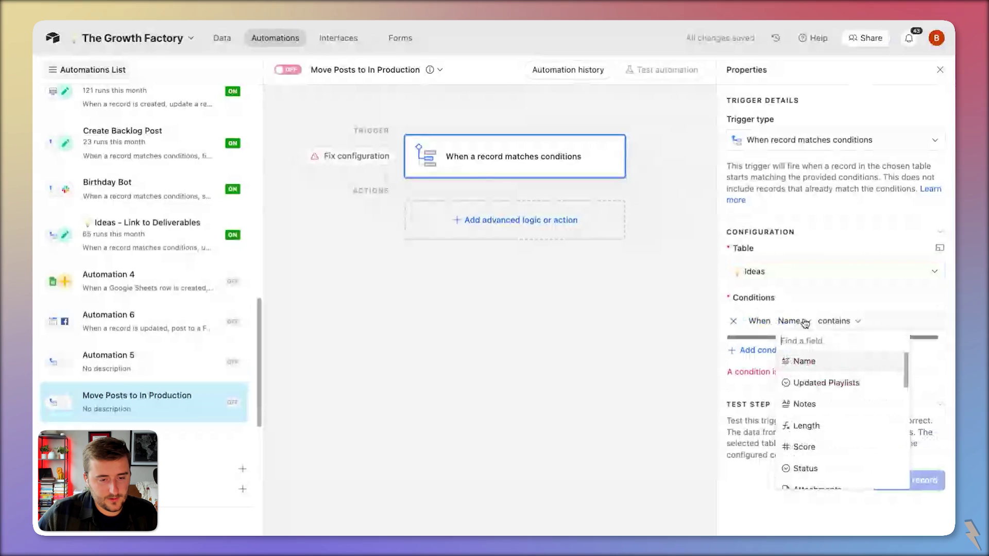
scroll(824, 402, "down", 2)
left_click(814, 423)
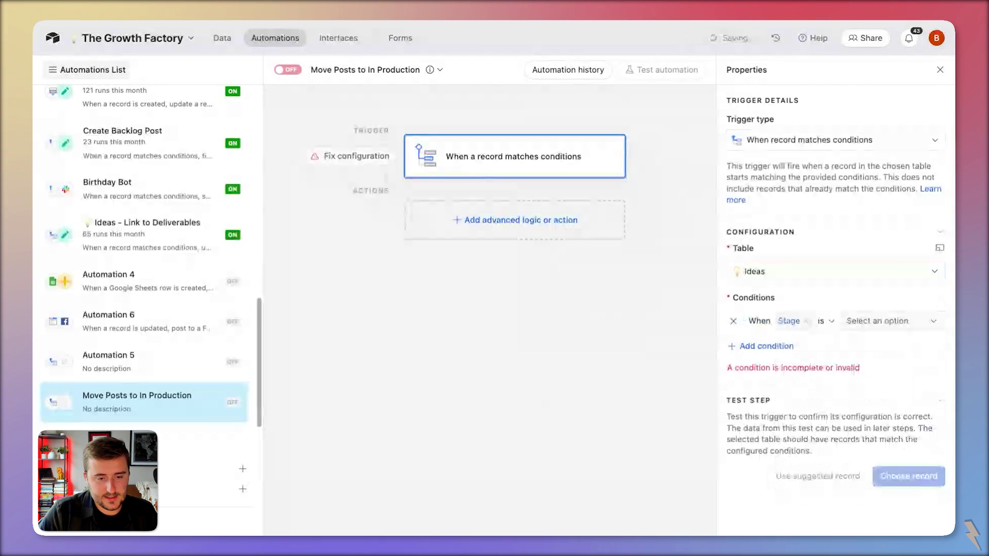
left_click(881, 320)
left_click(874, 418)
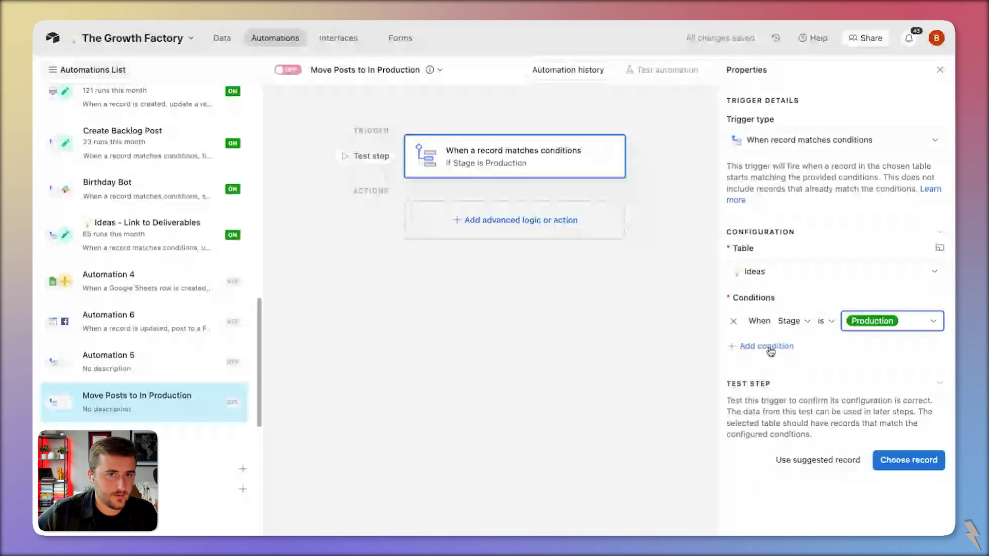
Step: Add a repeating group that uses the trigger record's Posts field as its input list
left_click(521, 220)
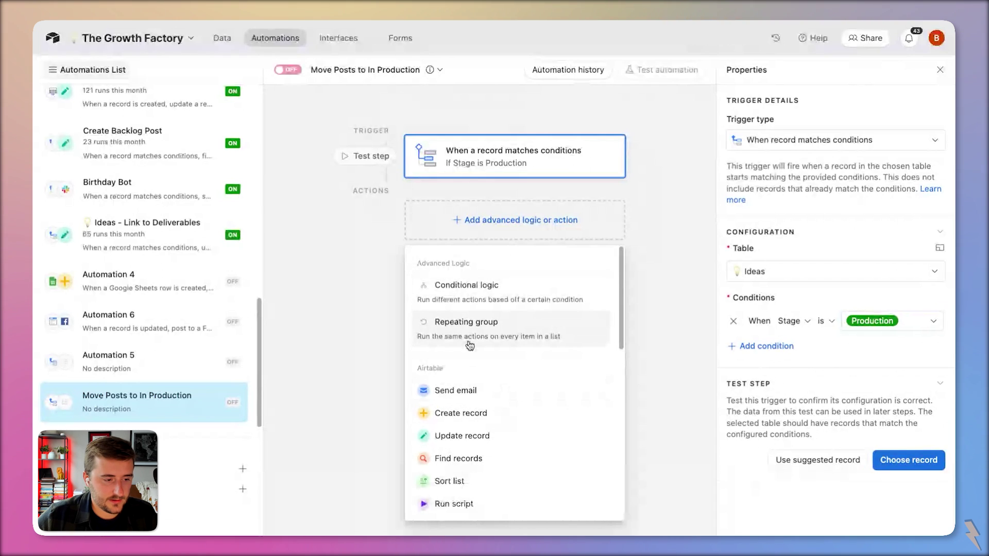
left_click(466, 324)
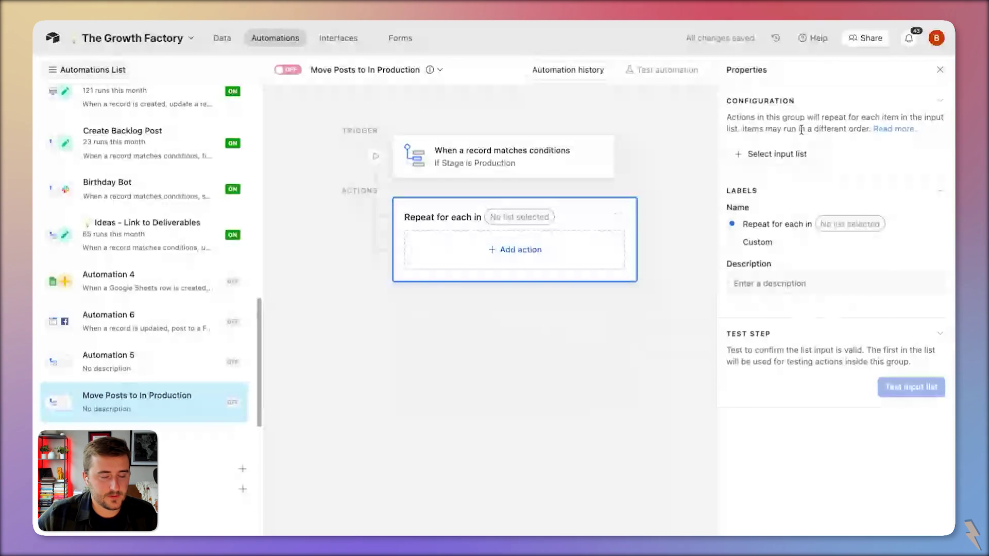
left_click(778, 154)
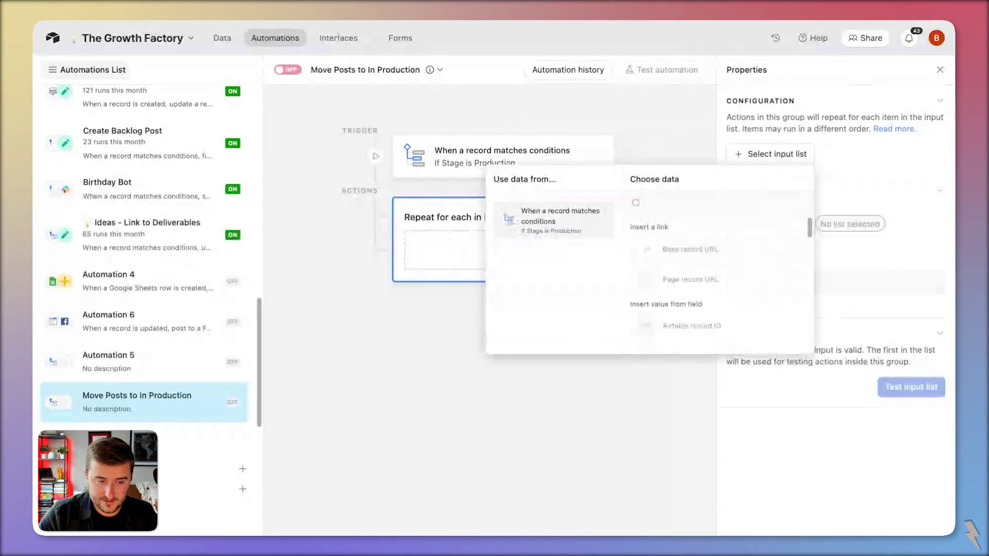
type("p")
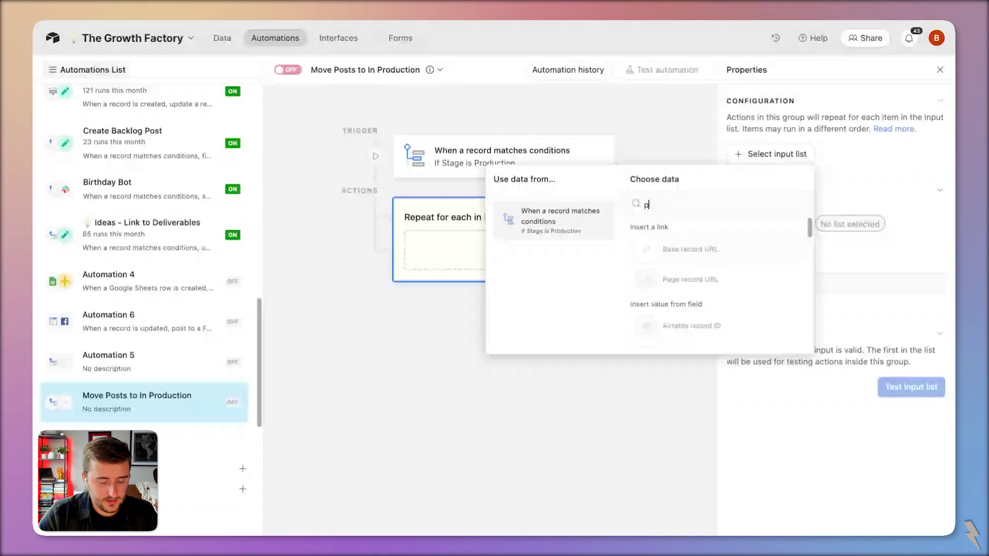
type("os")
key("Return")
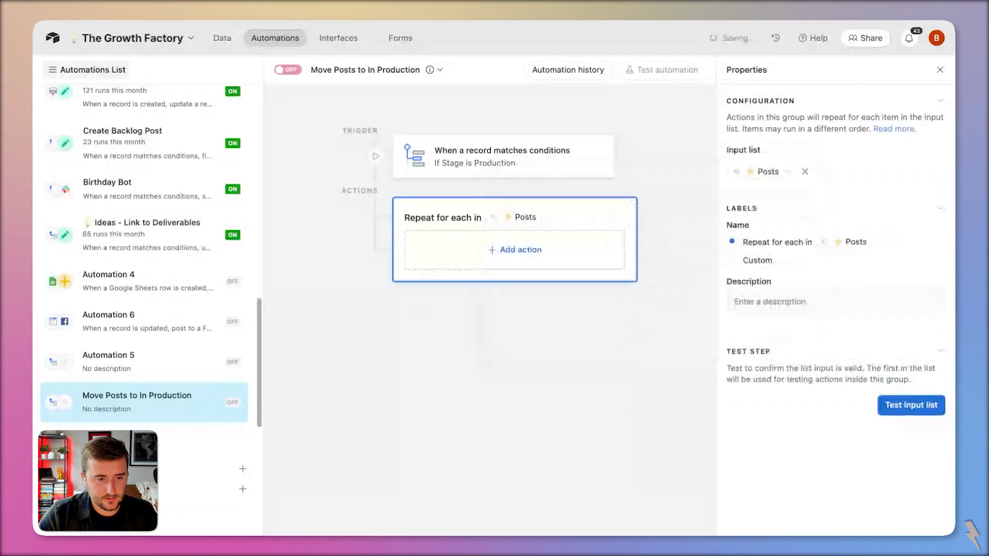
Step: Add an Update record action inside the repeating group, targeting the Posts table
left_click(509, 253)
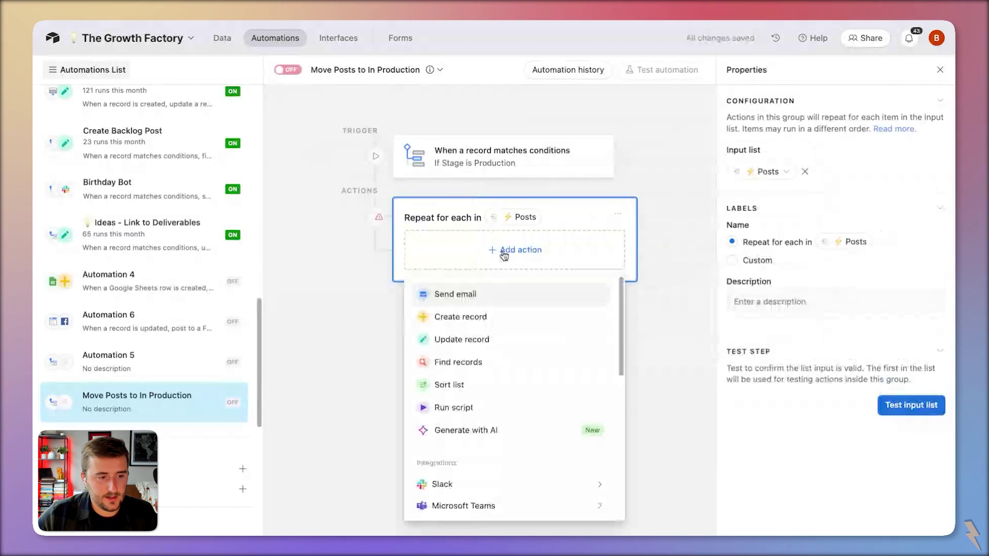
left_click(461, 339)
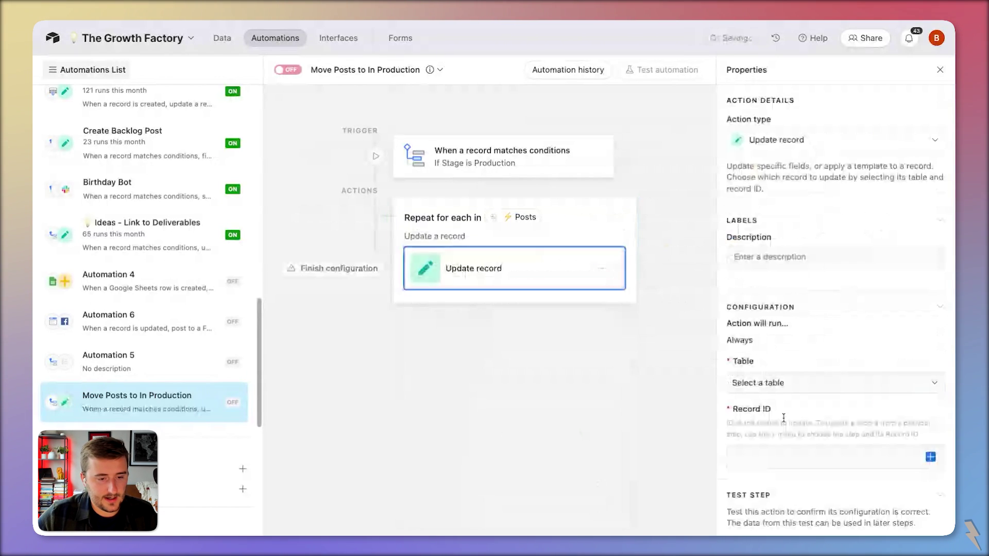
left_click(778, 383)
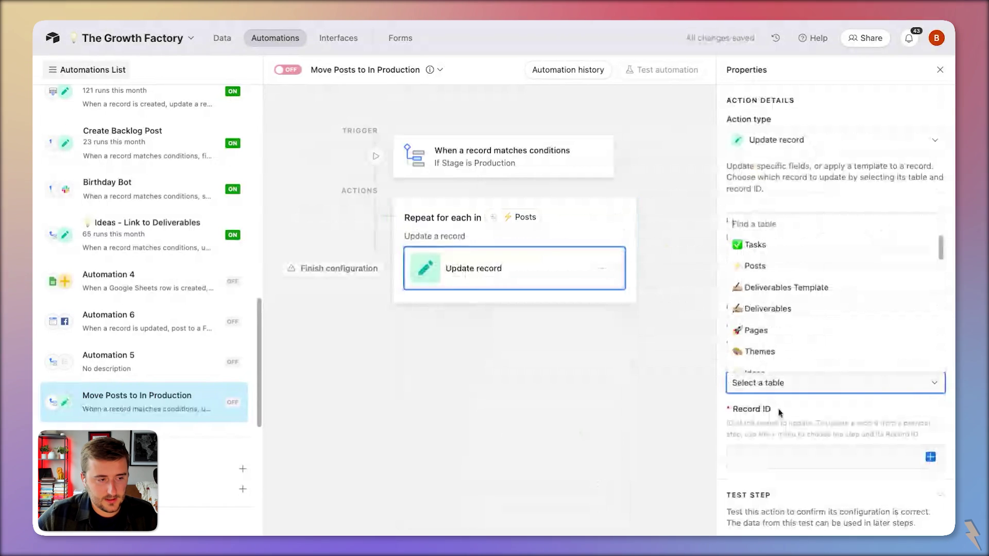
left_click(755, 266)
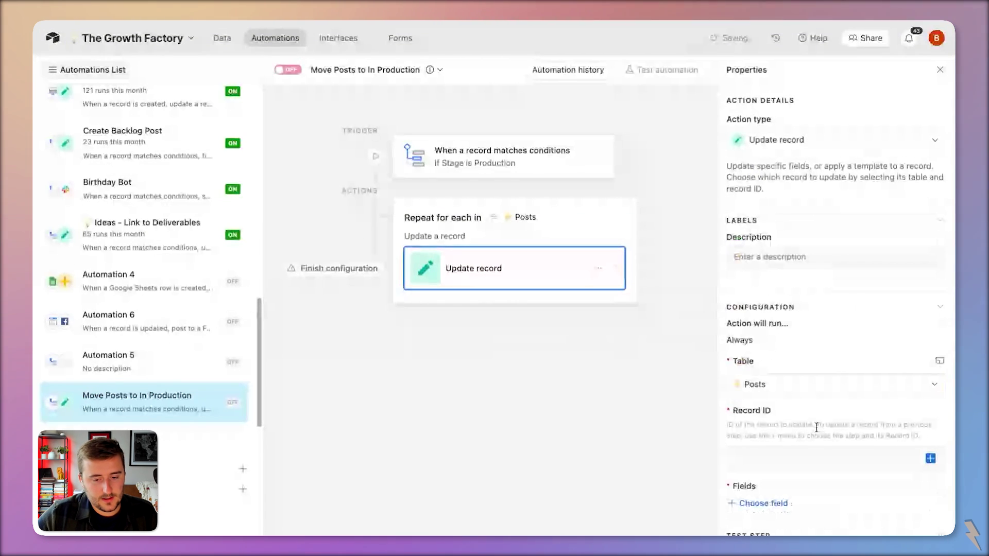
Step: Set the update action's record ID to the ID of the repeating group's current item
left_click(816, 427)
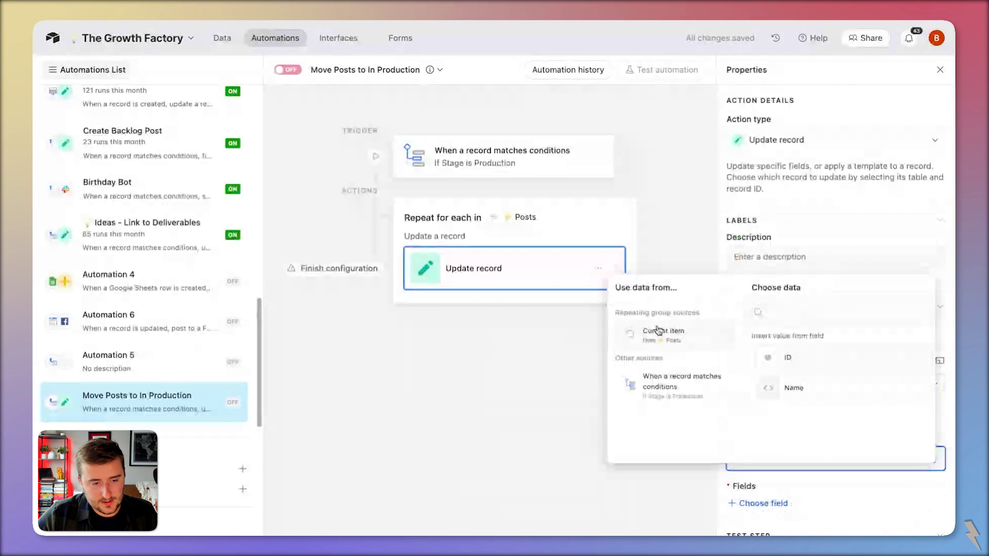
left_click(813, 361)
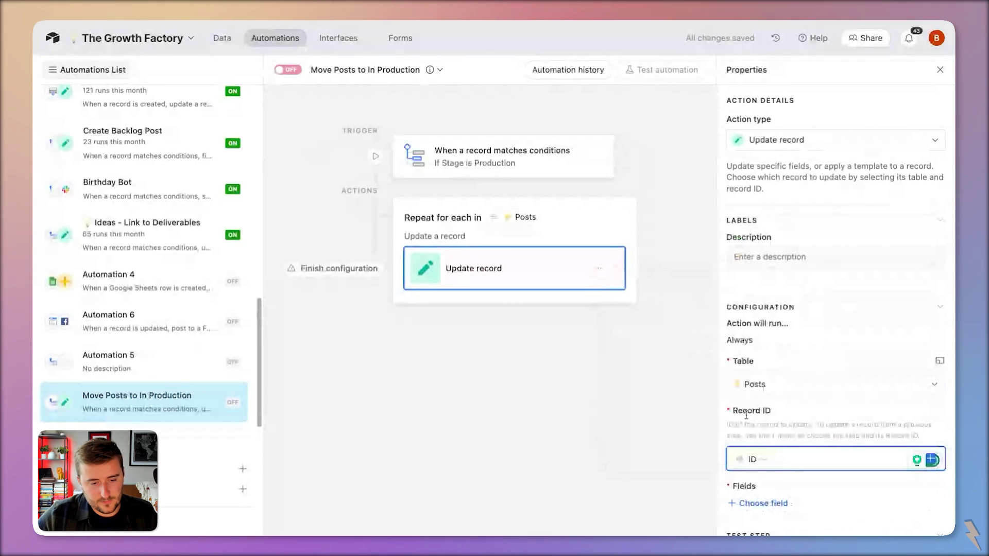
left_click(932, 460)
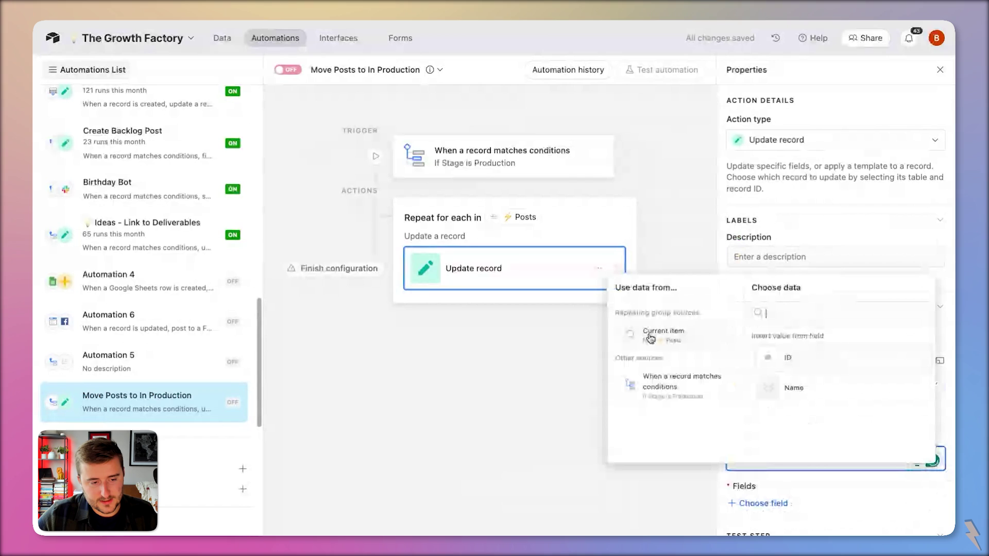
left_click(768, 508)
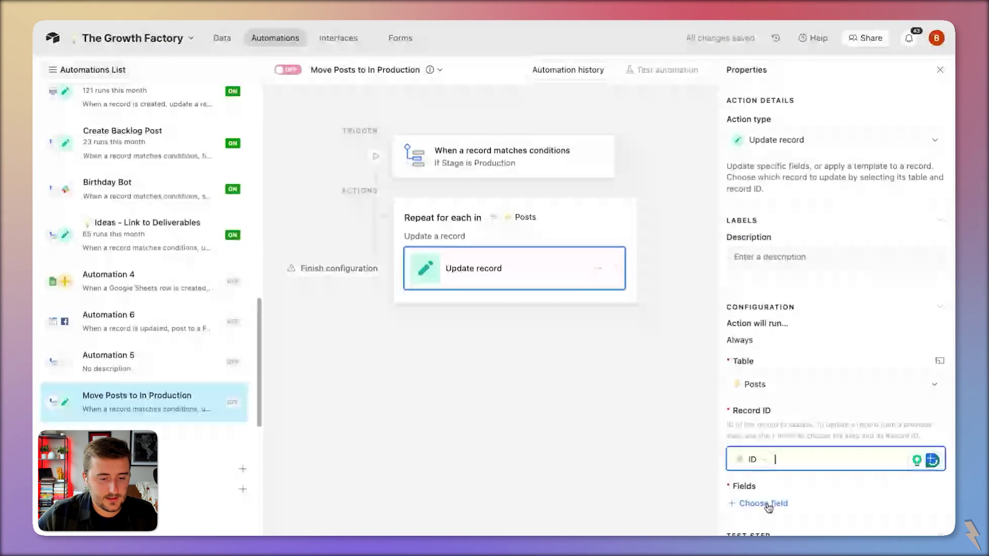
Step: Have the update action set the post's Status field to In Production
left_click(769, 504)
type("stage")
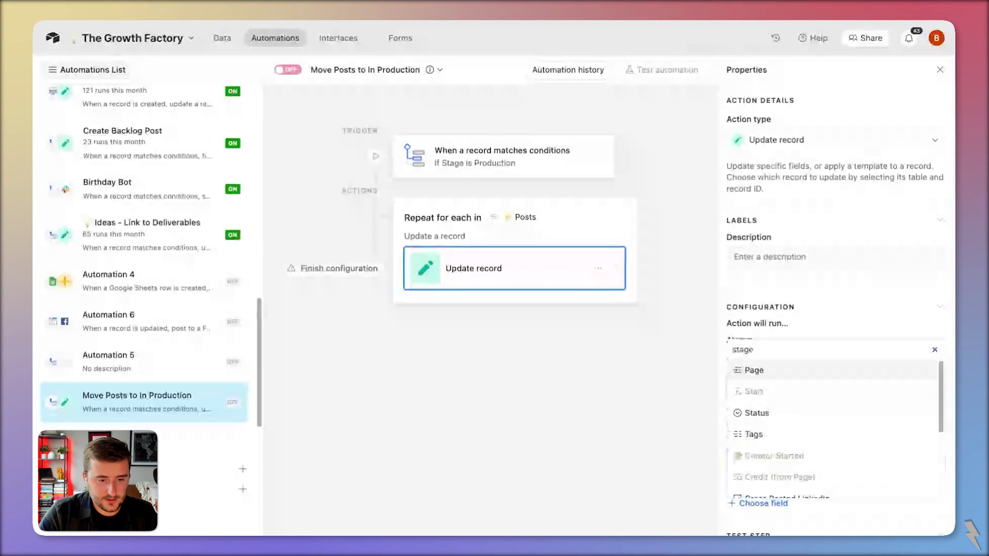
left_click(756, 412)
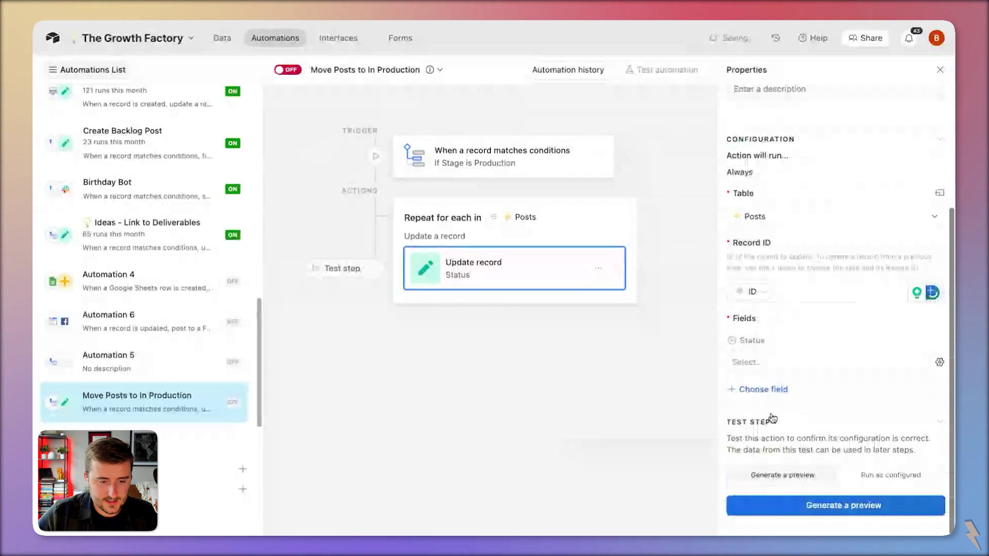
left_click(792, 363)
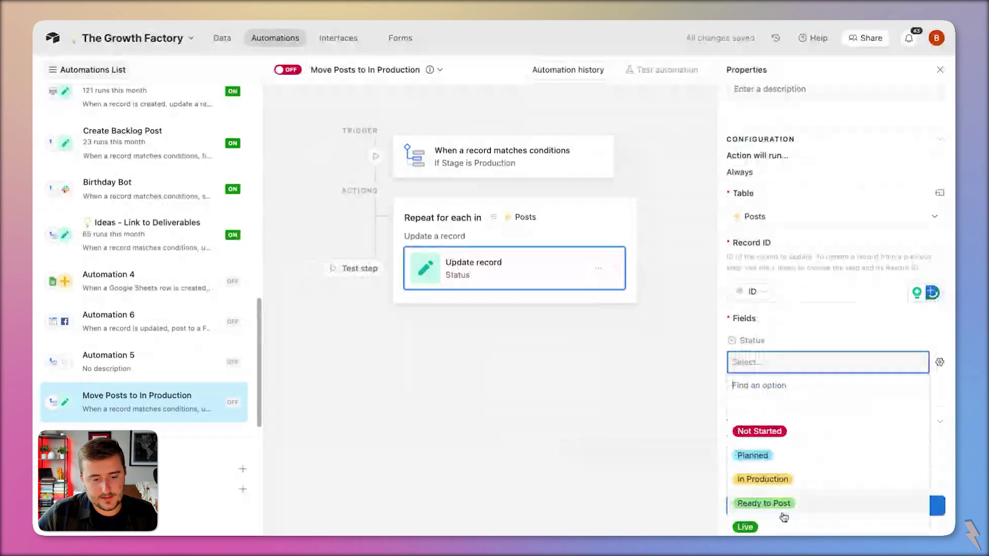
left_click(788, 480)
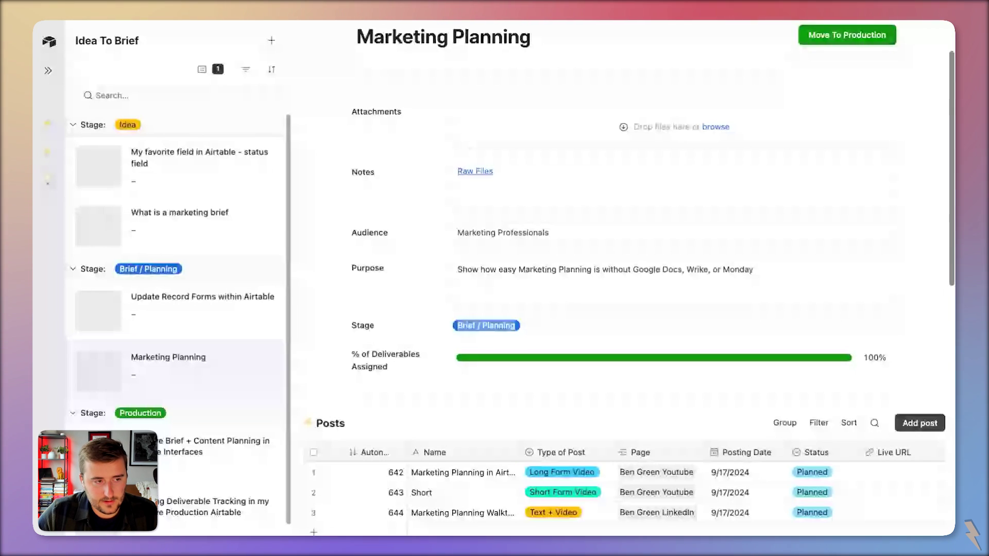
Step: Look at the Status options of the first post on the Marketing Planning record in the Idea To Brief interface
scroll(427, 282, "down", 1)
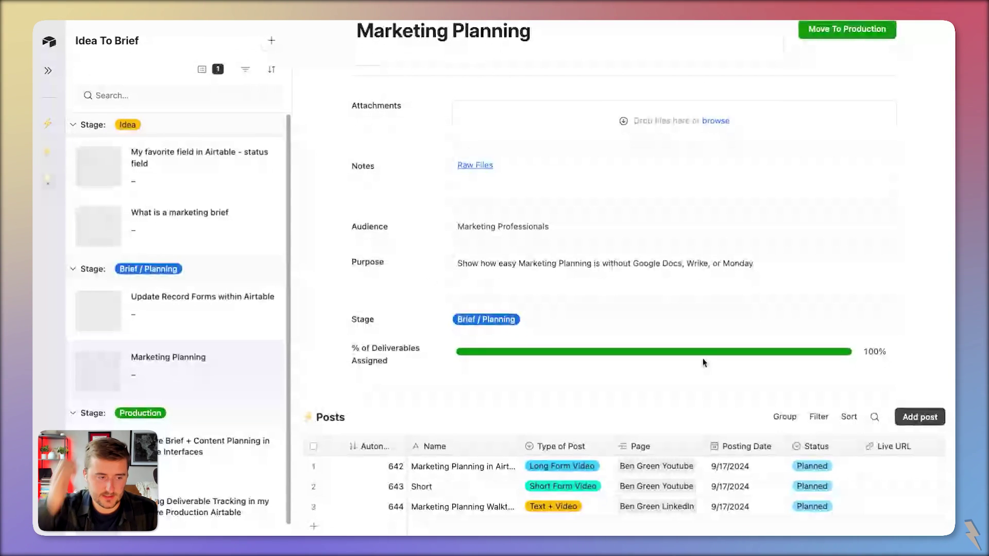
left_click(831, 471)
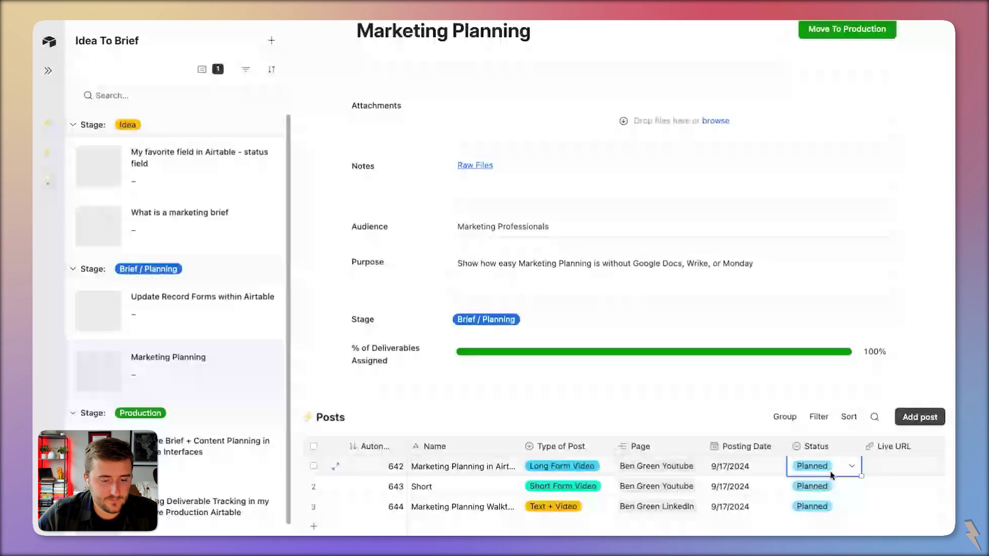
key("Return")
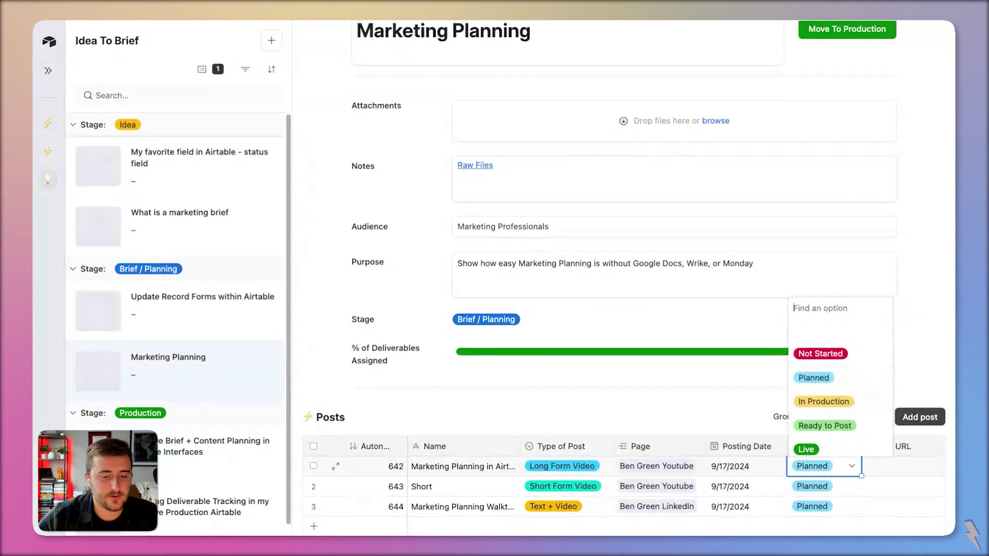
left_click(739, 379)
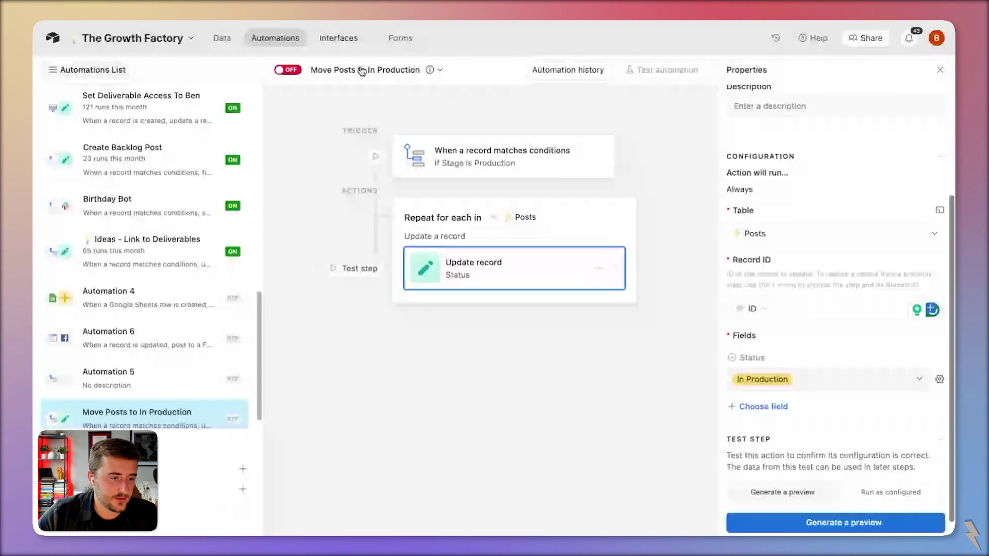
Step: Add a Find records action between the trigger and the repeating group, searching the Posts table
left_click(503, 191)
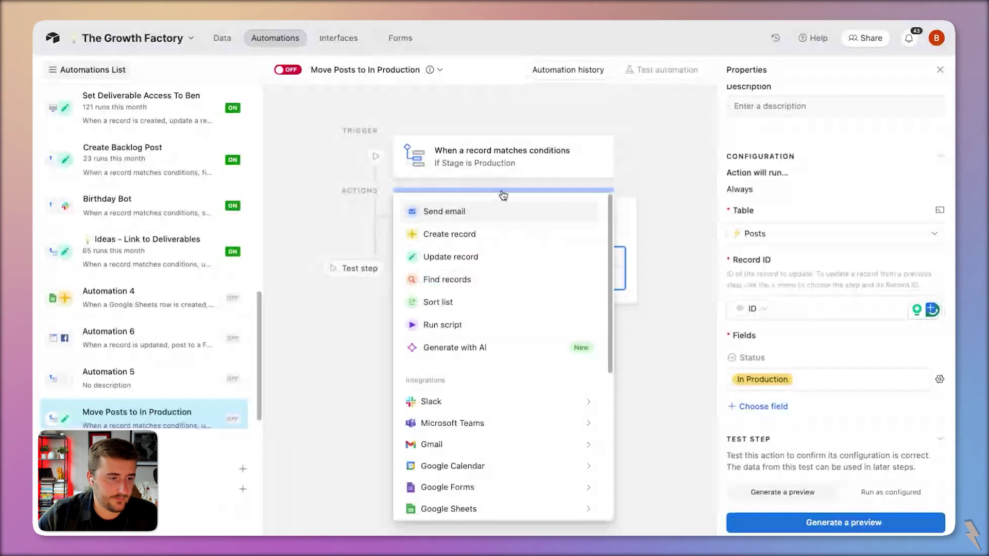
left_click(456, 286)
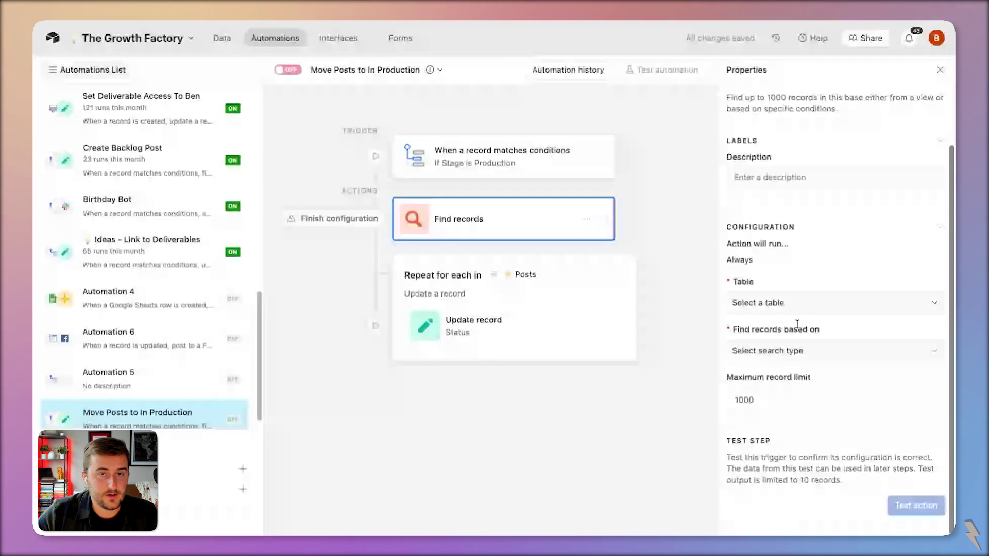
left_click(783, 303)
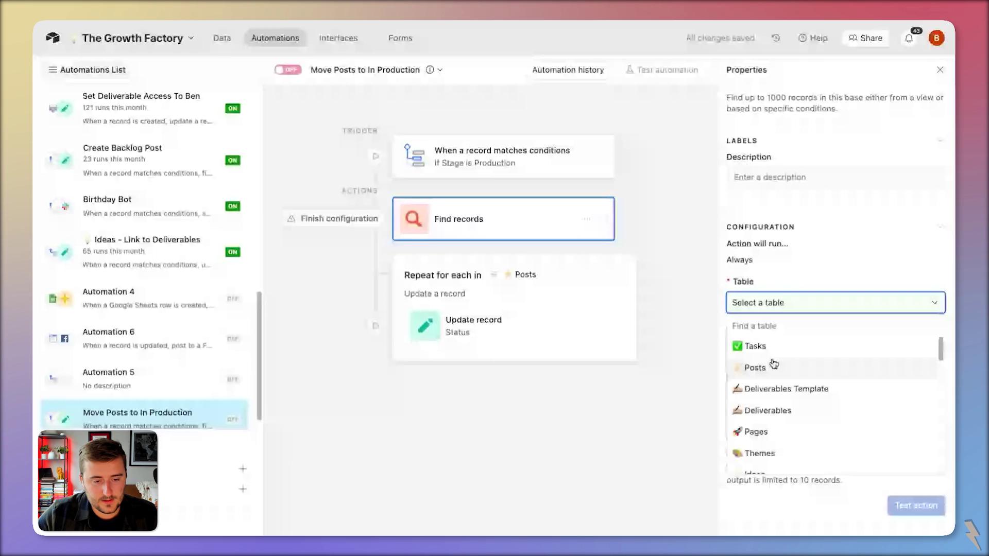
left_click(773, 367)
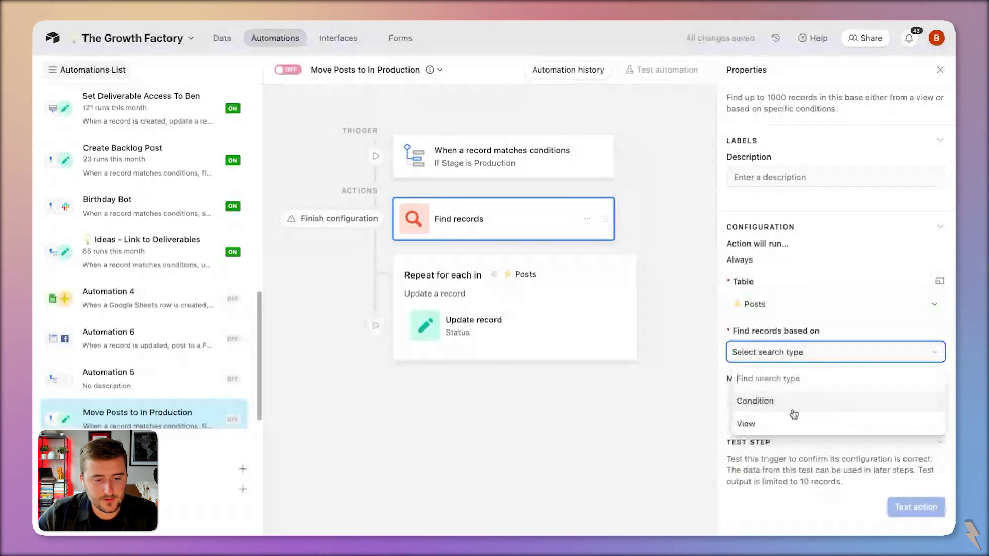
Step: Find records by a condition where Ideas has any of the trigger record's Airtable record ID, using a dynamic value
left_click(776, 401)
left_click(794, 402)
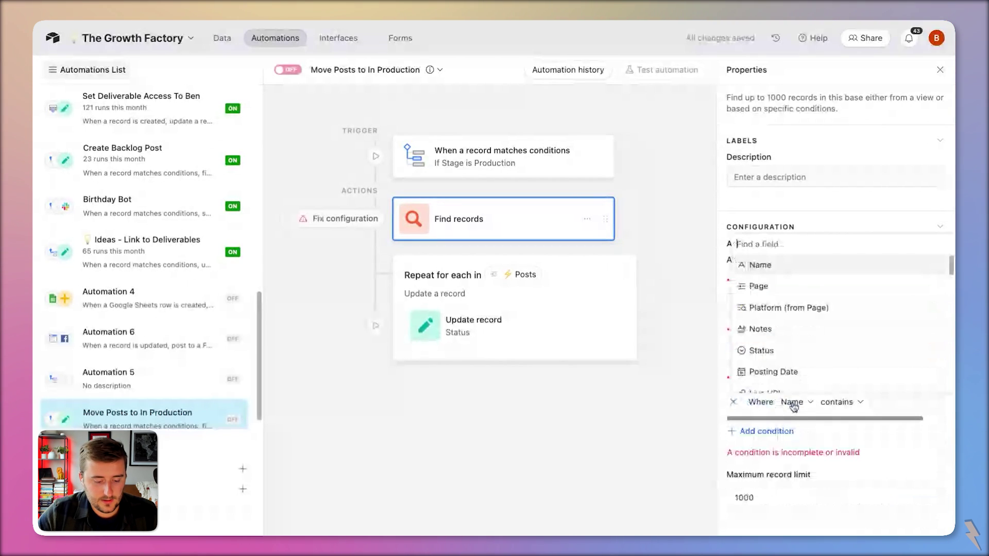
type("idea")
key("Return")
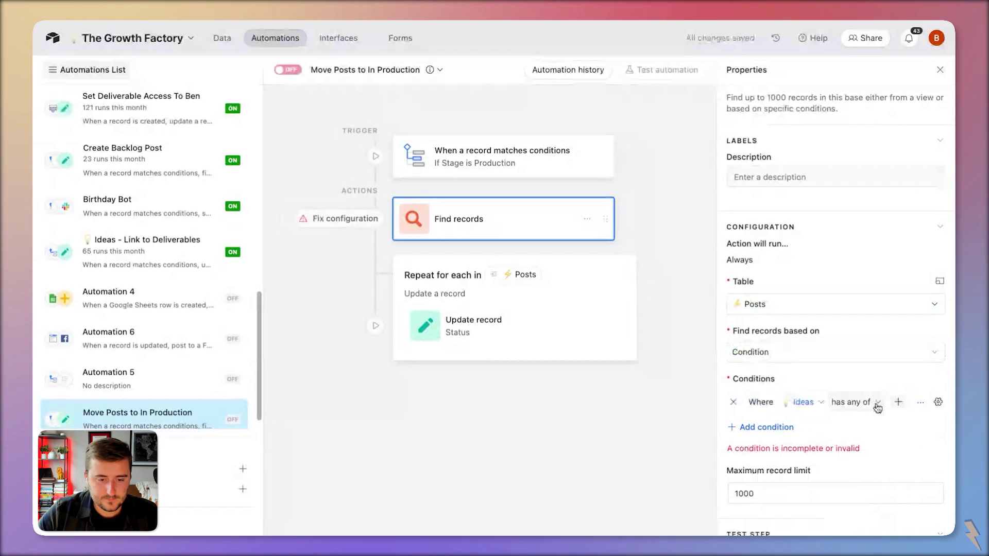
left_click(937, 404)
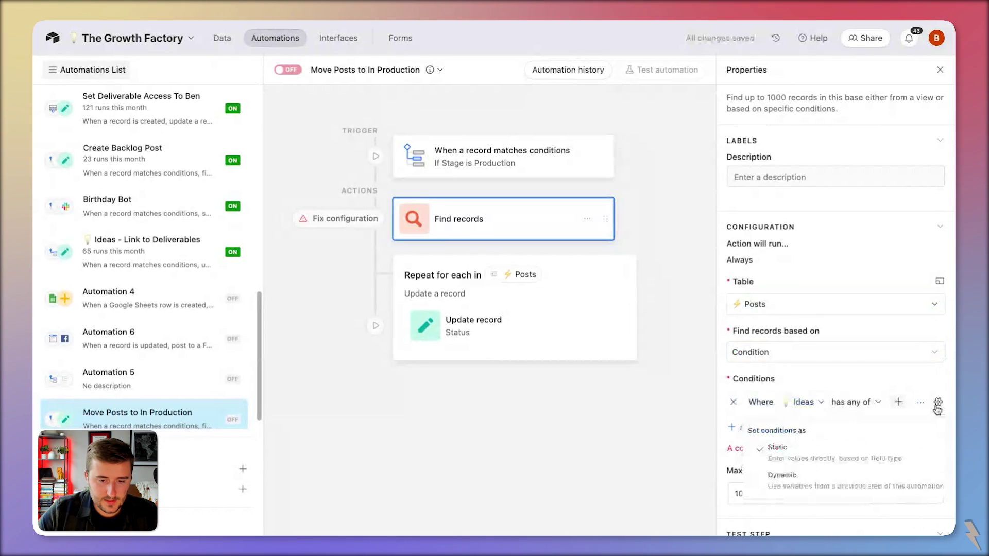
left_click(882, 481)
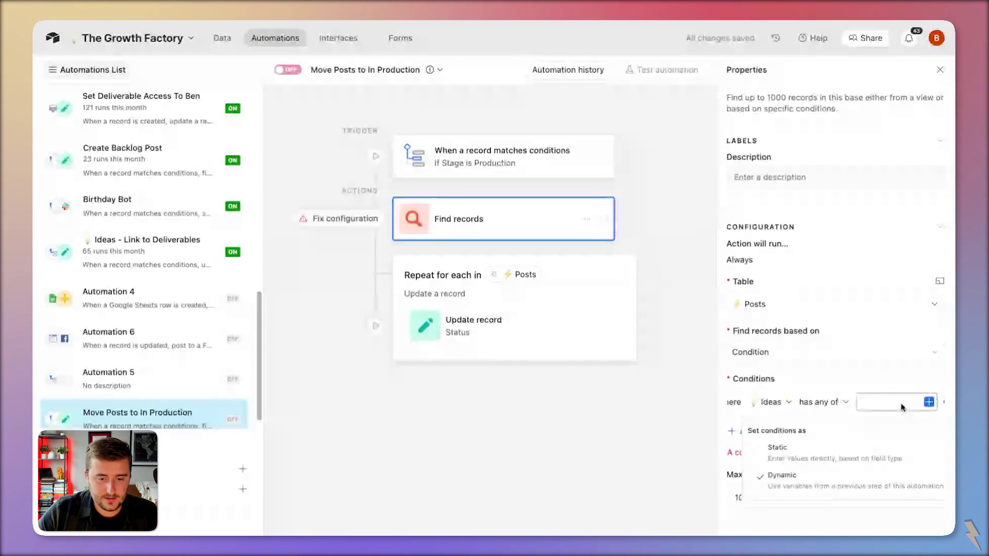
left_click(928, 402)
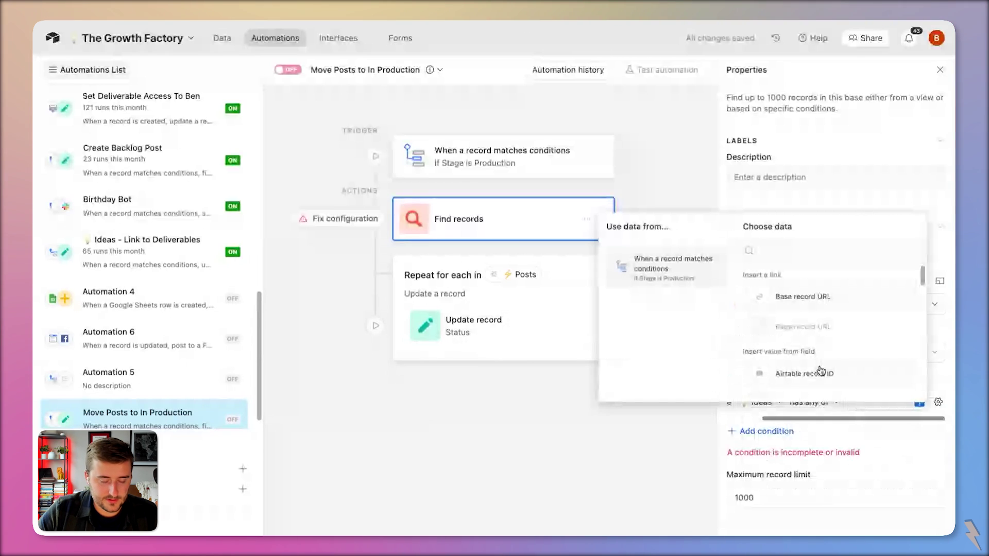
left_click(820, 370)
scroll(834, 403, "left", 2)
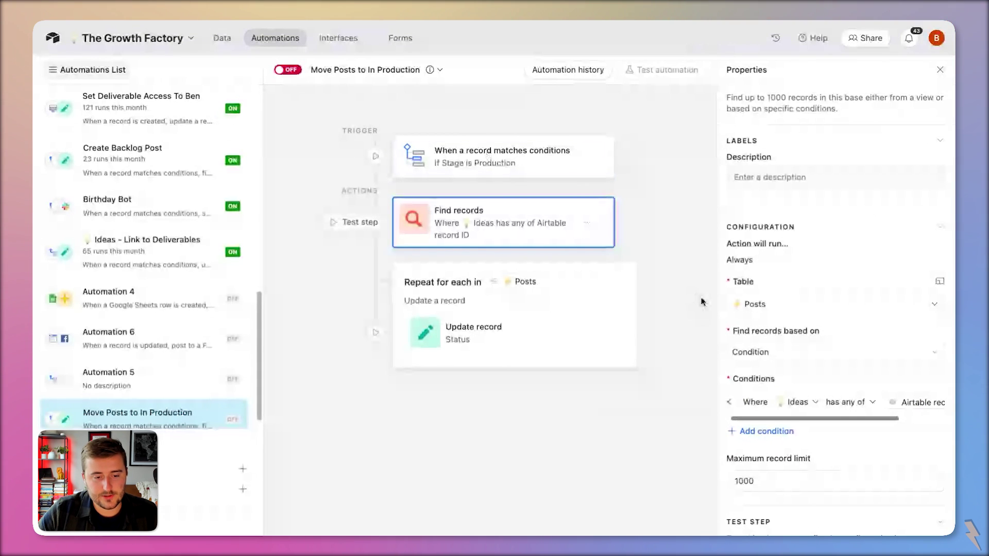
Step: Add a second search condition on the Status field using the "is any of" operator
left_click(772, 431)
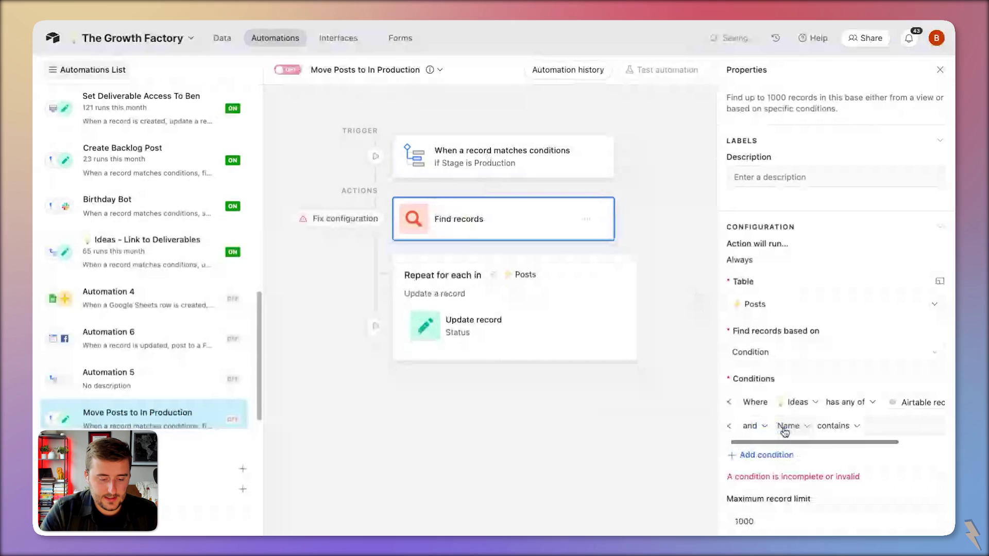
left_click(786, 427)
type("sta")
key("Down")
key("Return")
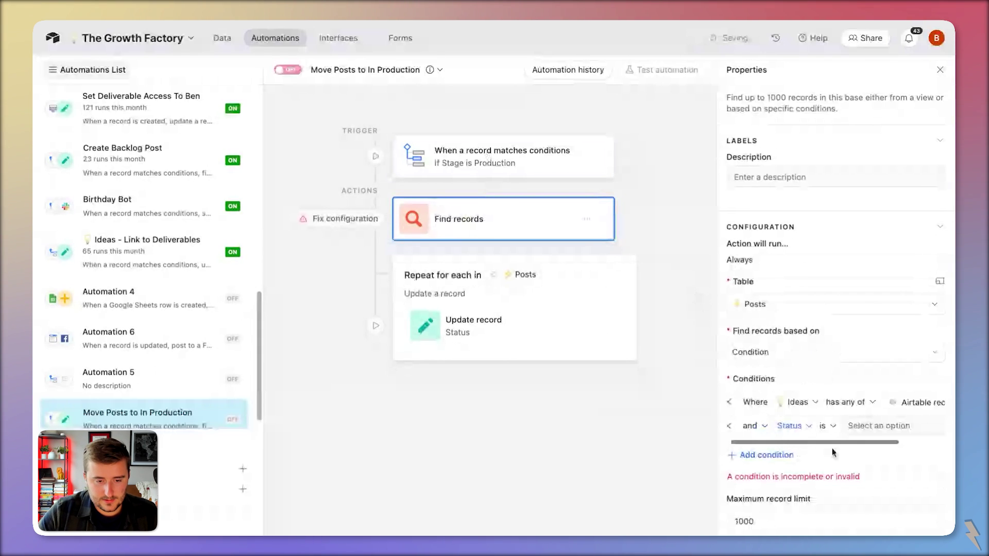
left_click(835, 426)
left_click(845, 335)
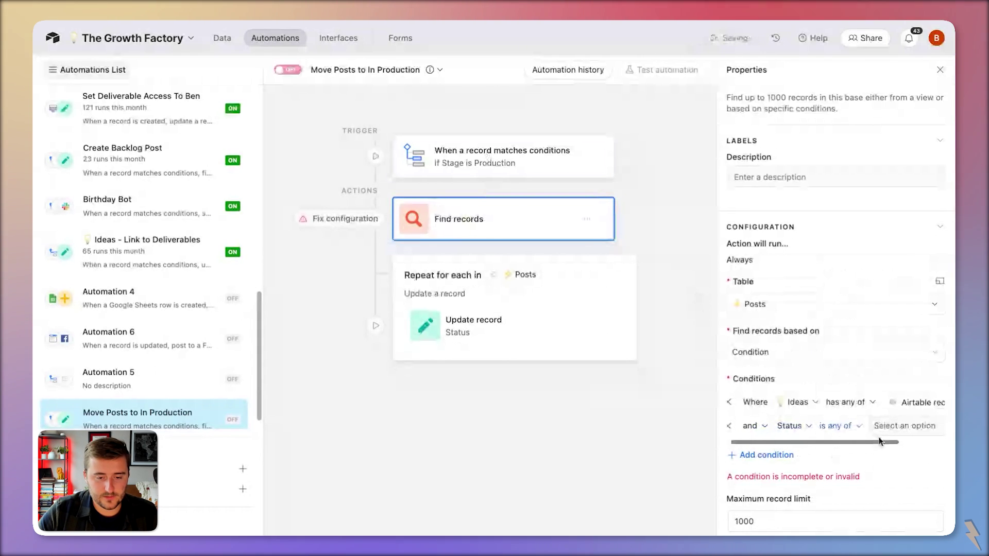
Step: Choose Not Started, Planned and Archive as the statuses the Status condition accepts, leaving Trash out
left_click(894, 426)
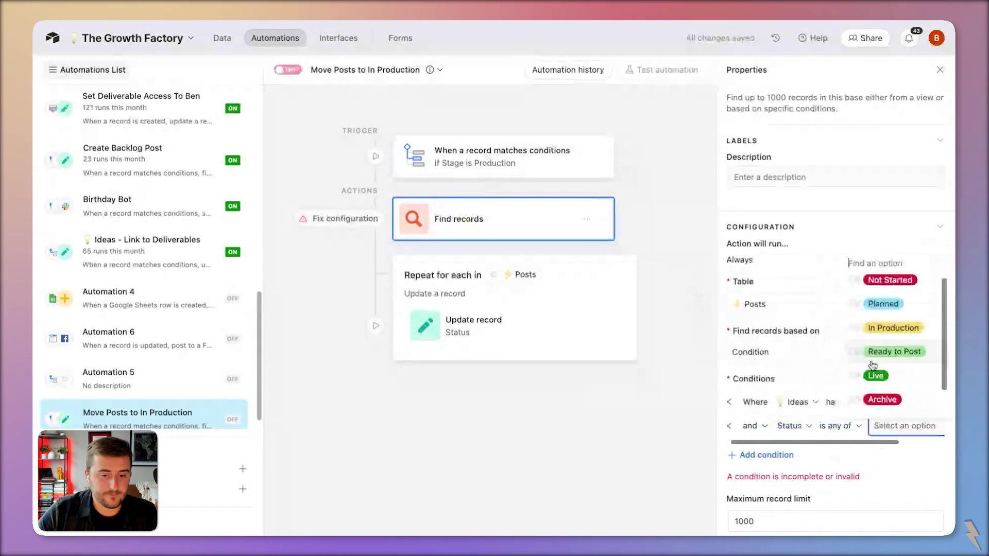
left_click(882, 289)
left_click(882, 309)
scroll(881, 332, "down", 1)
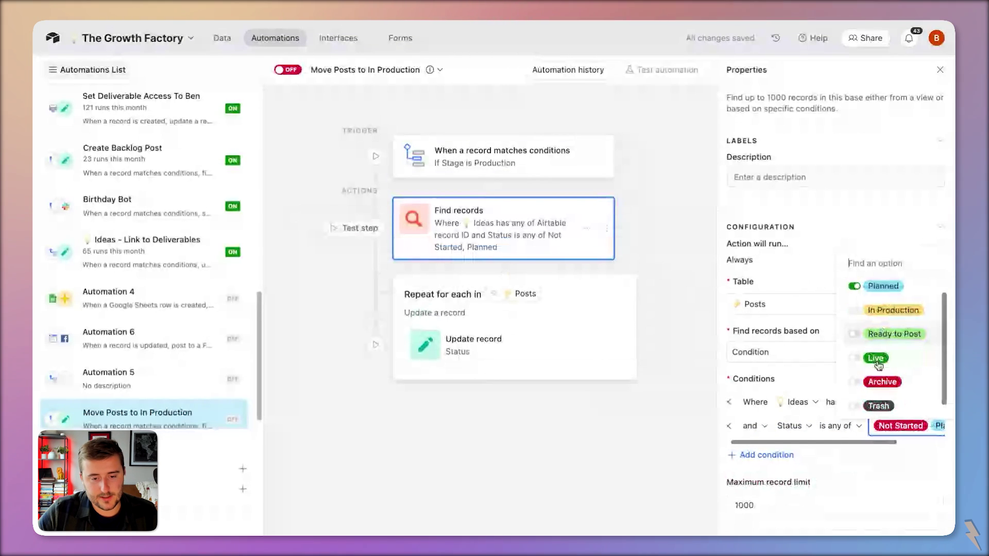
scroll(878, 364, "up", 1)
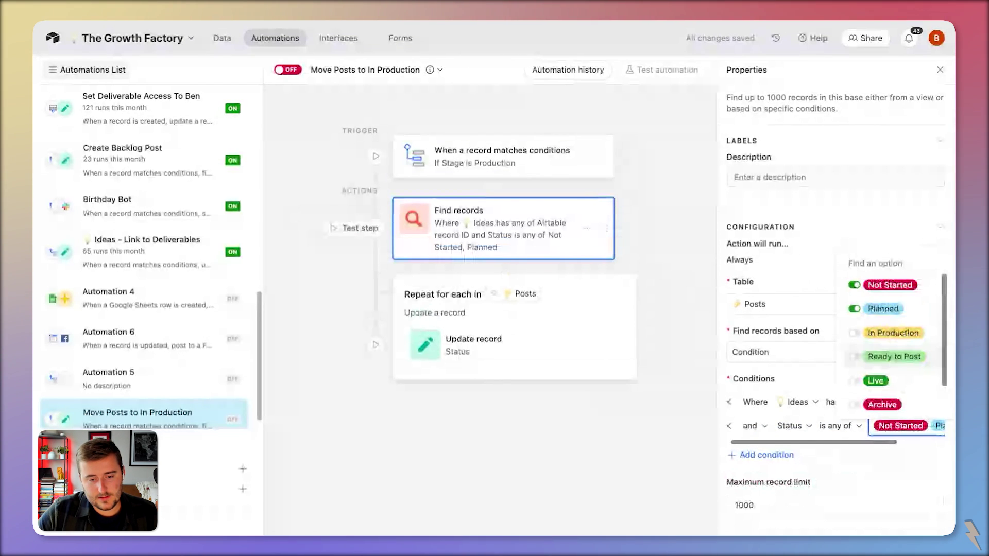
left_click(878, 404)
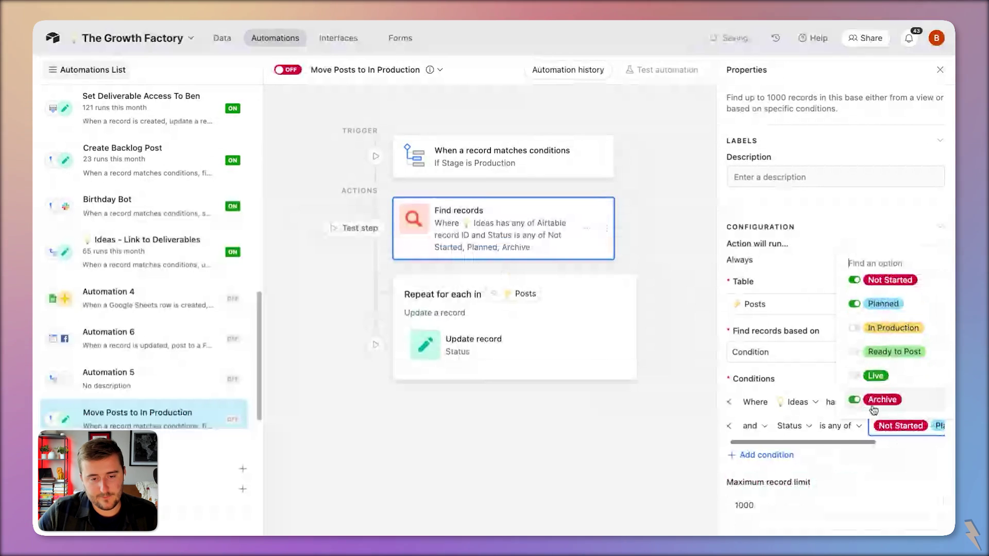
scroll(867, 402, "down", 1)
left_click(868, 401)
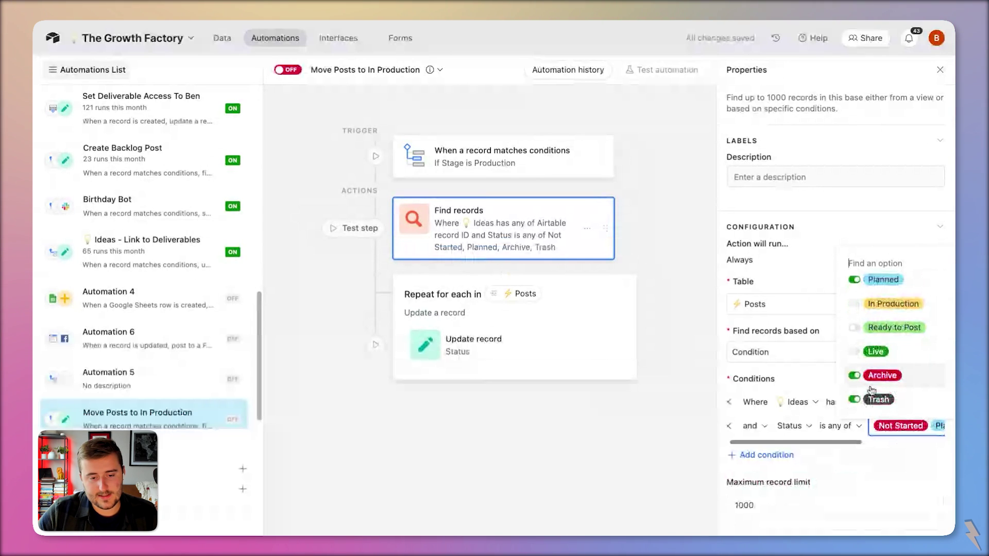
left_click(876, 400)
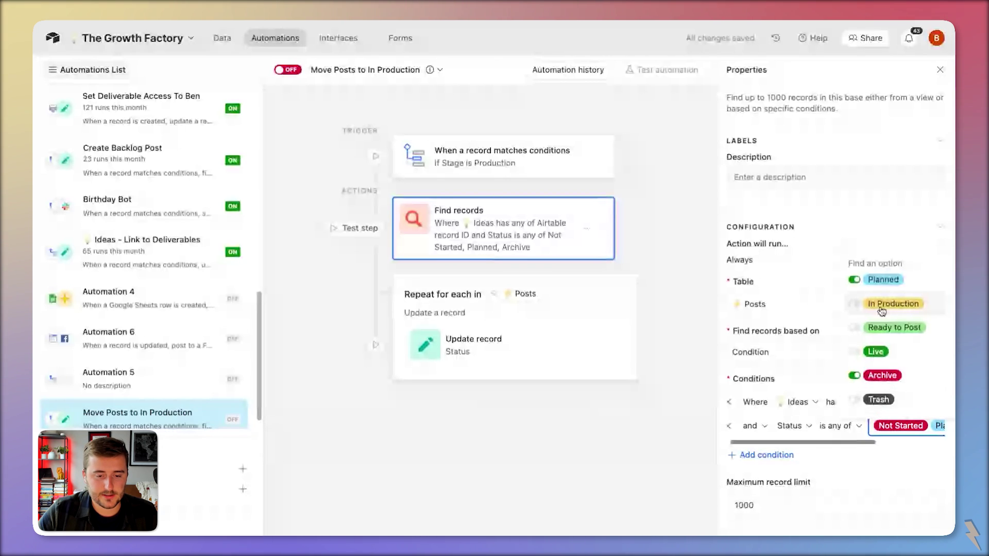
scroll(881, 311, "up", 1)
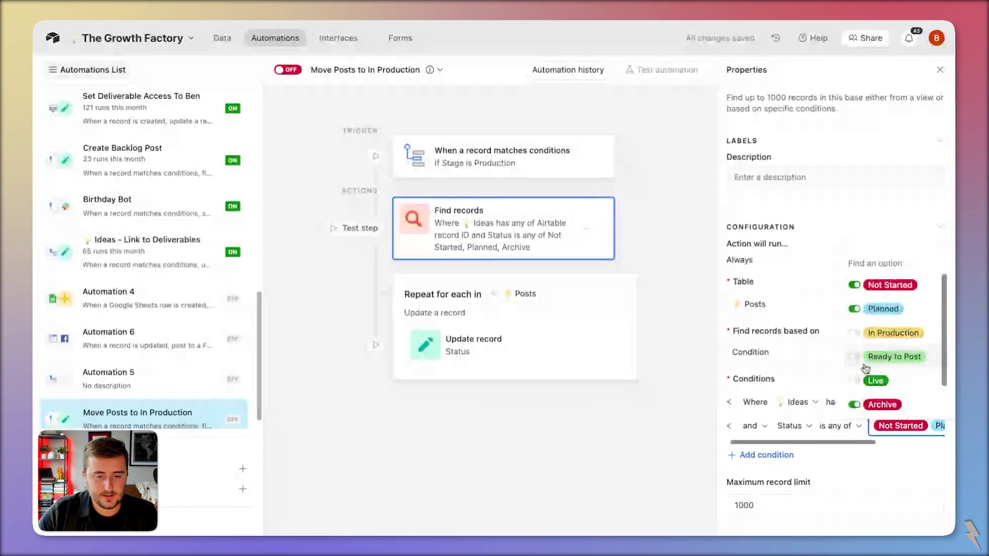
Step: Replace the repeating group's input list with the list of records from Find records, and turn the automation on
left_click(516, 297)
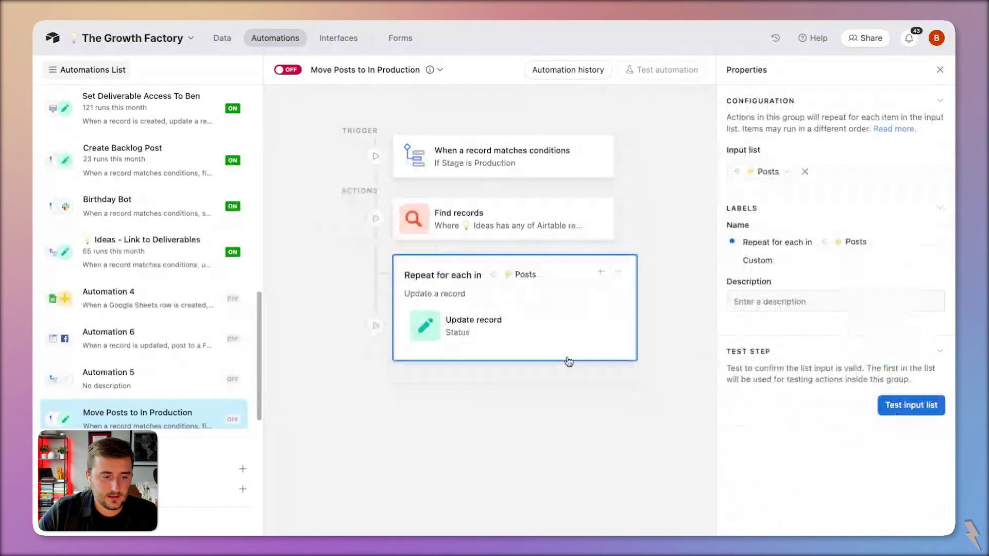
left_click(804, 172)
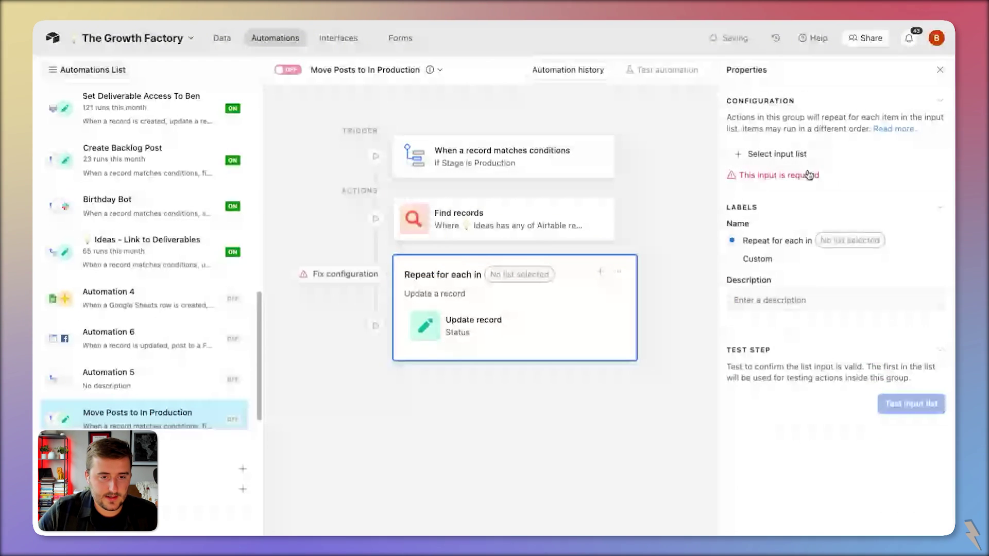
left_click(777, 154)
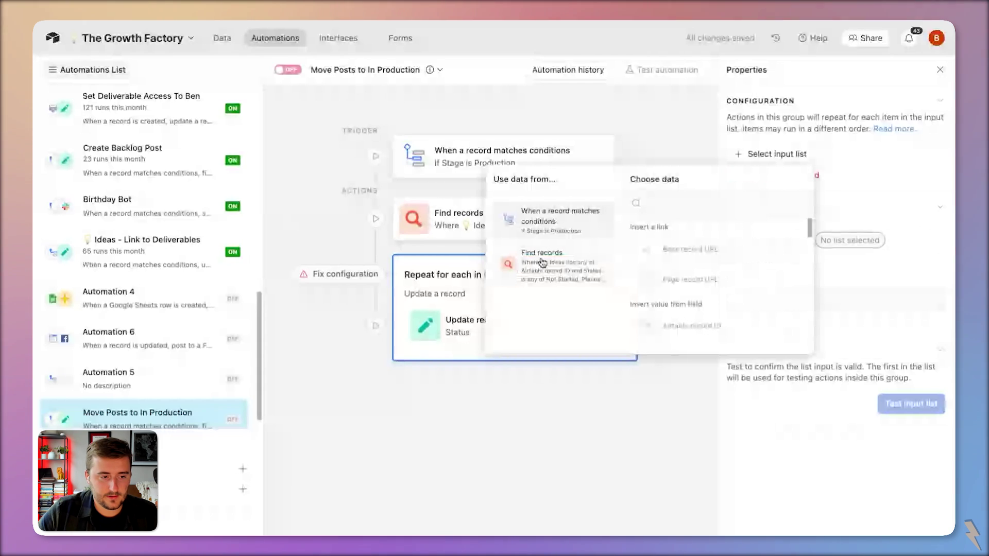
left_click(512, 258)
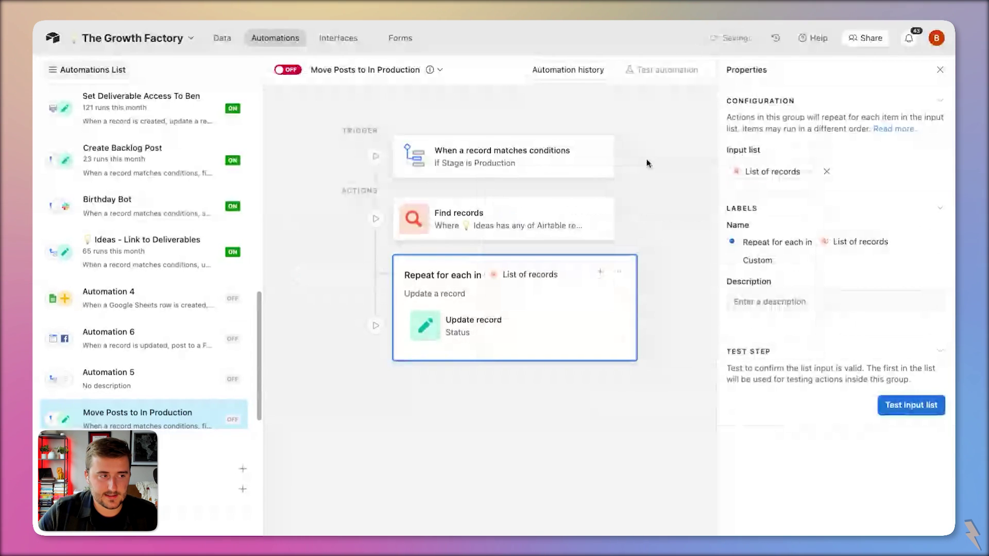
left_click(289, 70)
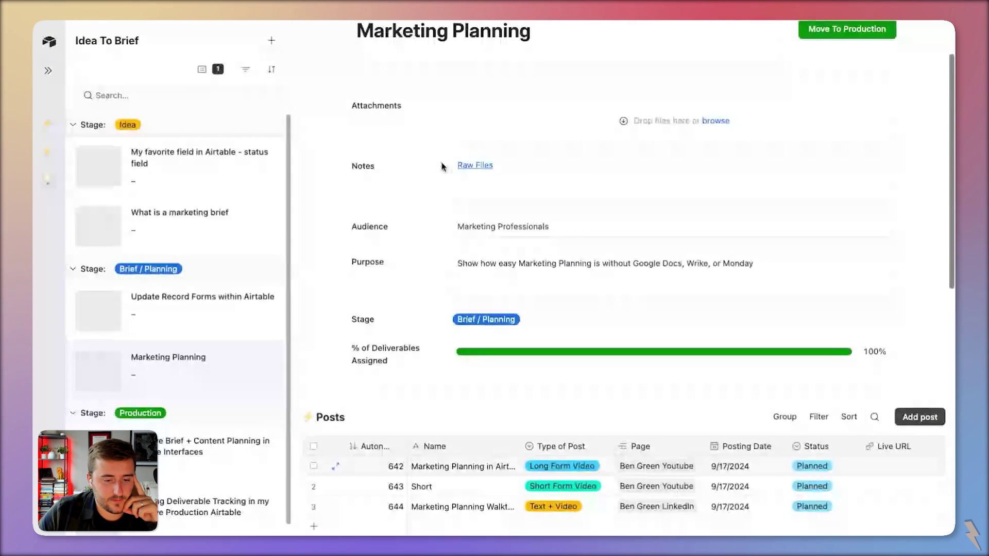
Step: In the Marketing Planning record, set the third post's Status to Ready to Post and move the idea to production
scroll(393, 194, "down", 1)
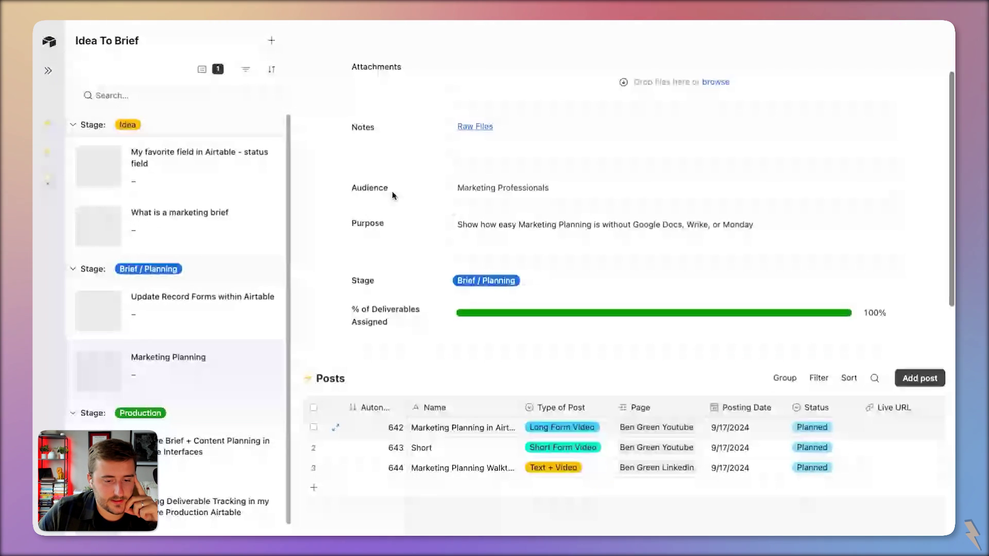
left_click(819, 466)
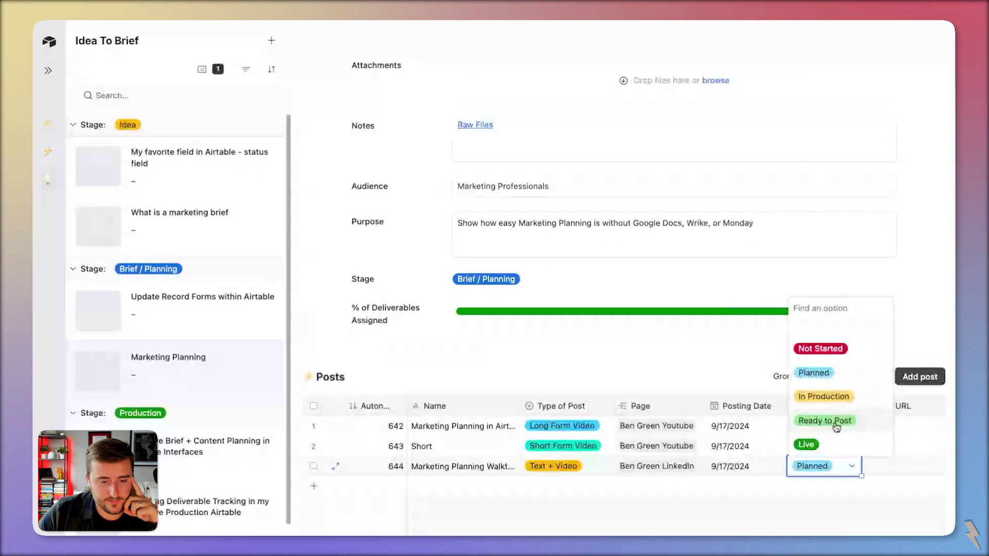
left_click(840, 427)
scroll(752, 342, "up", 3)
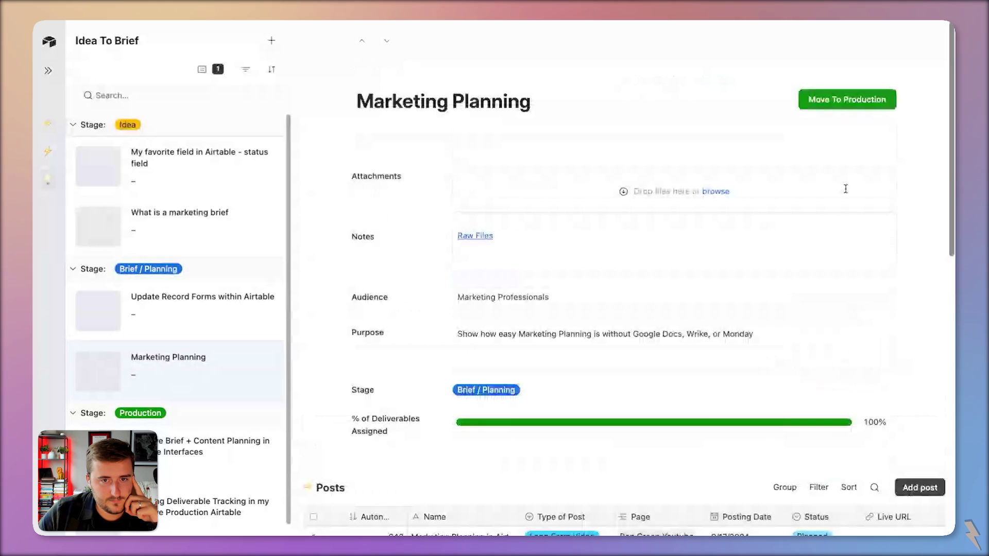
left_click(847, 99)
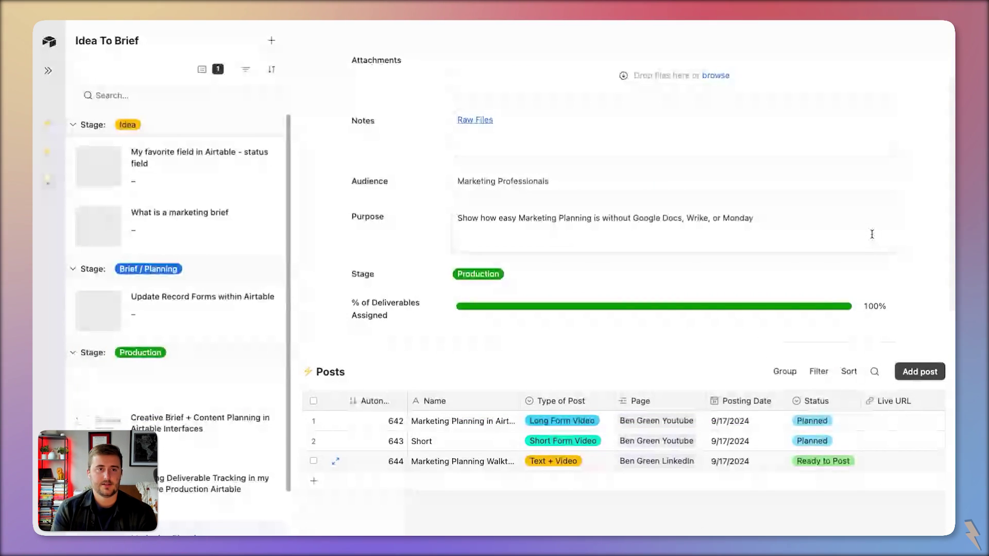
Step: Check the Marketing Planning record's stage and the Status of each of its linked posts
left_click(852, 442)
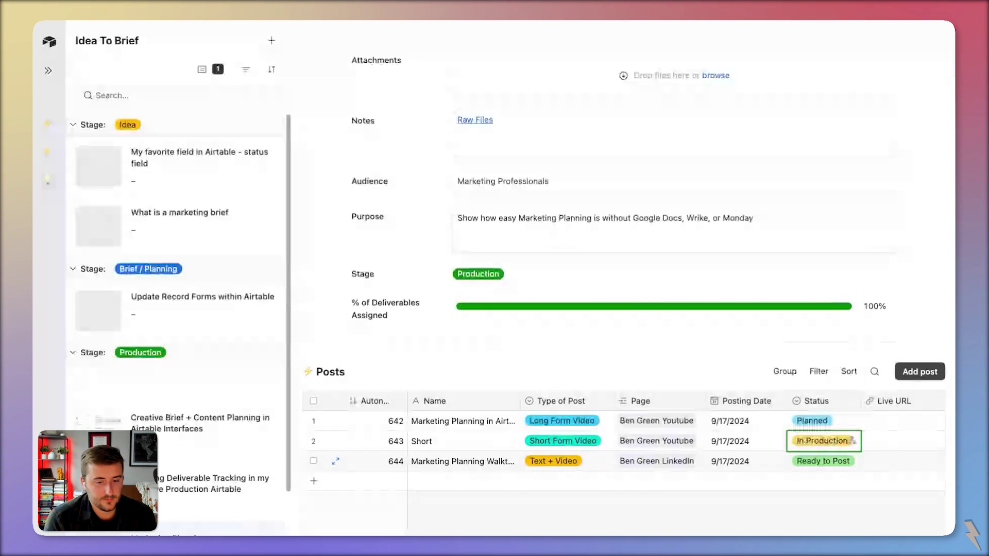
left_click(852, 421)
type("In Production")
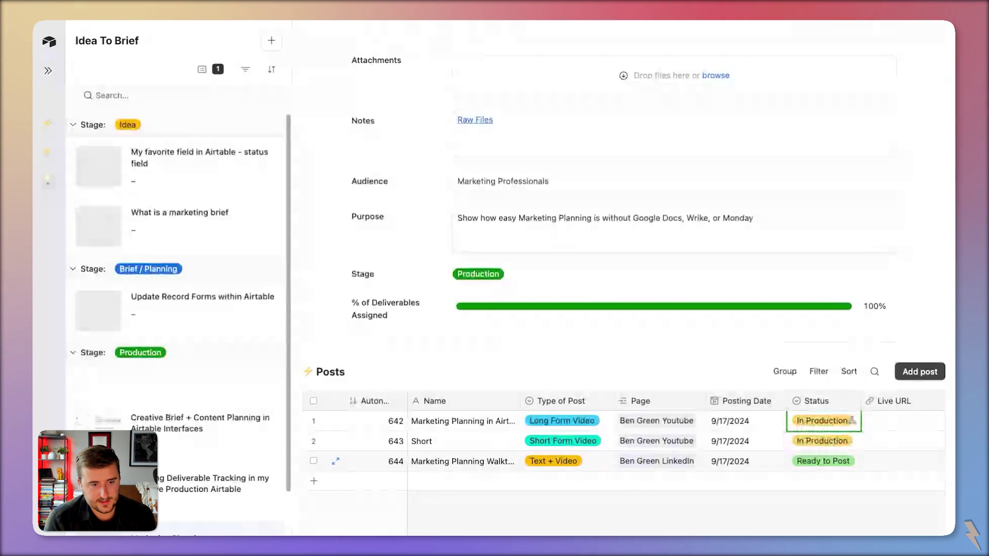
key("Escape")
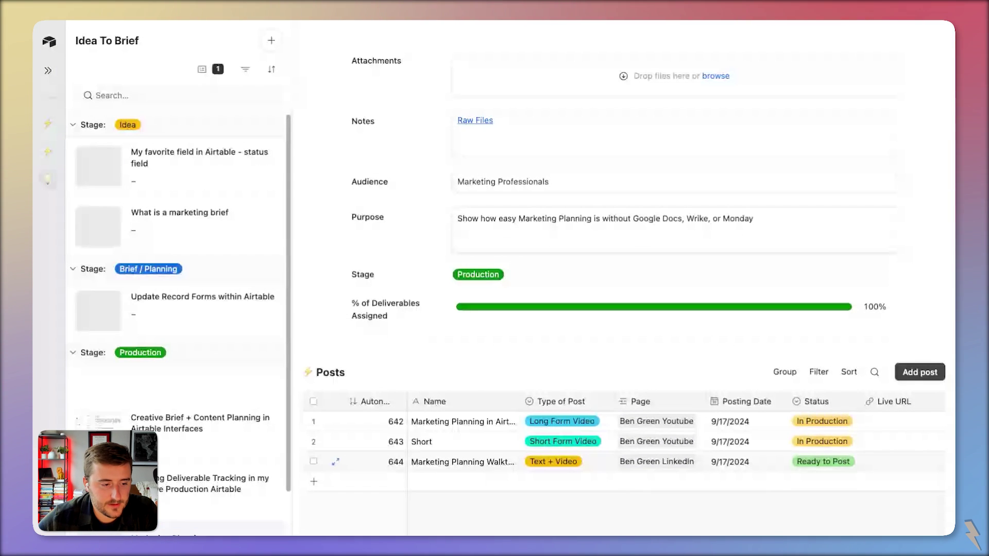
scroll(623, 268, "up", 1)
scroll(724, 218, "up", 3)
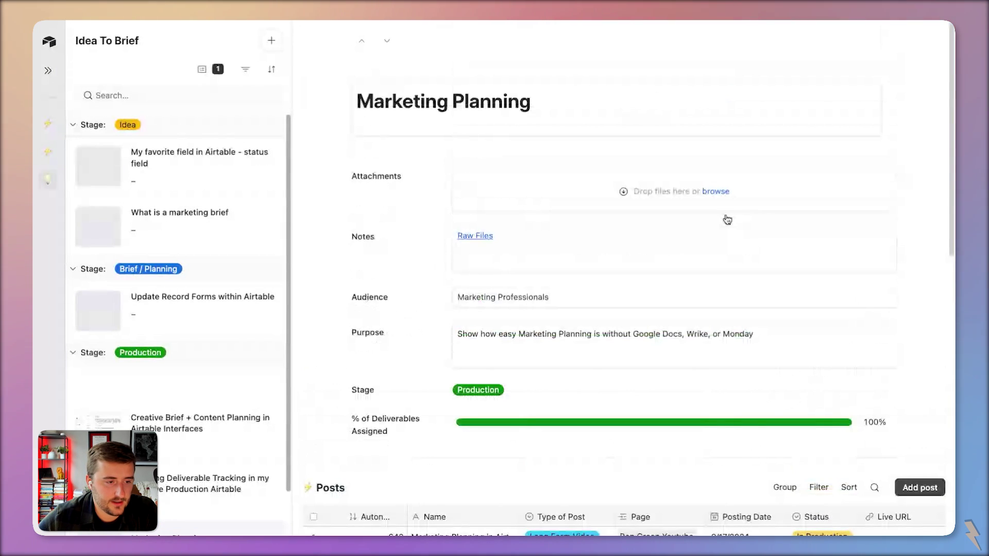
scroll(374, 239, "down", 5)
left_click_drag(372, 237, 576, 244)
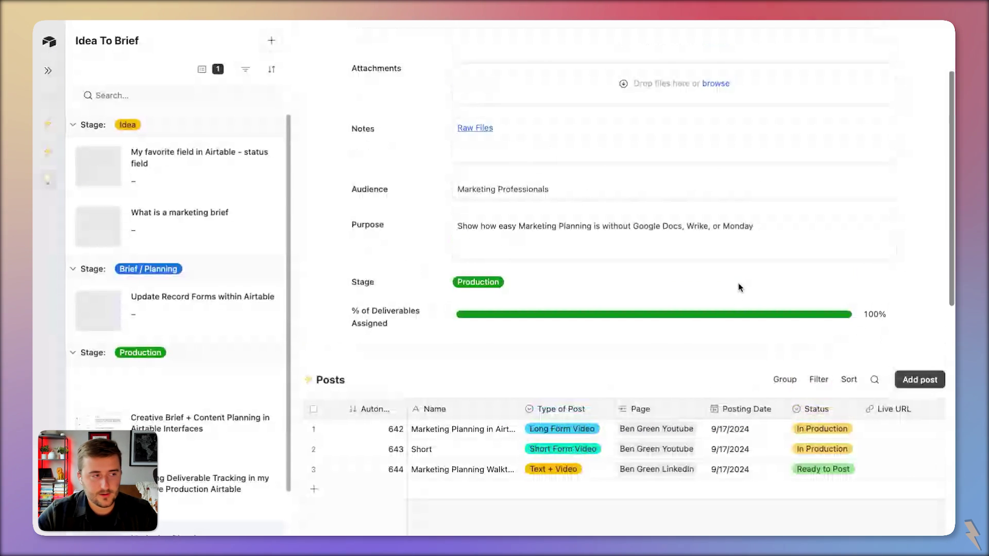
scroll(739, 287, "up", 5)
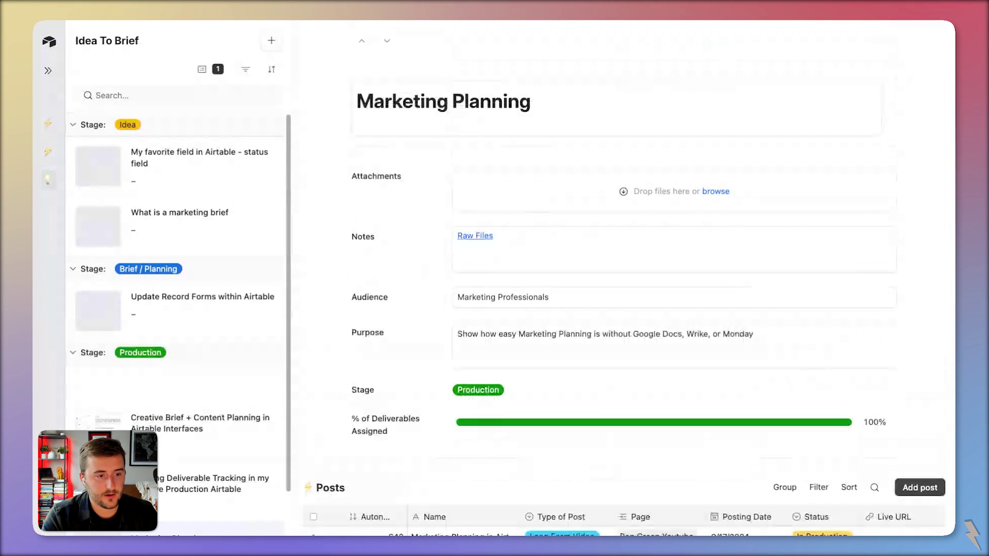
scroll(629, 284, "down", 1)
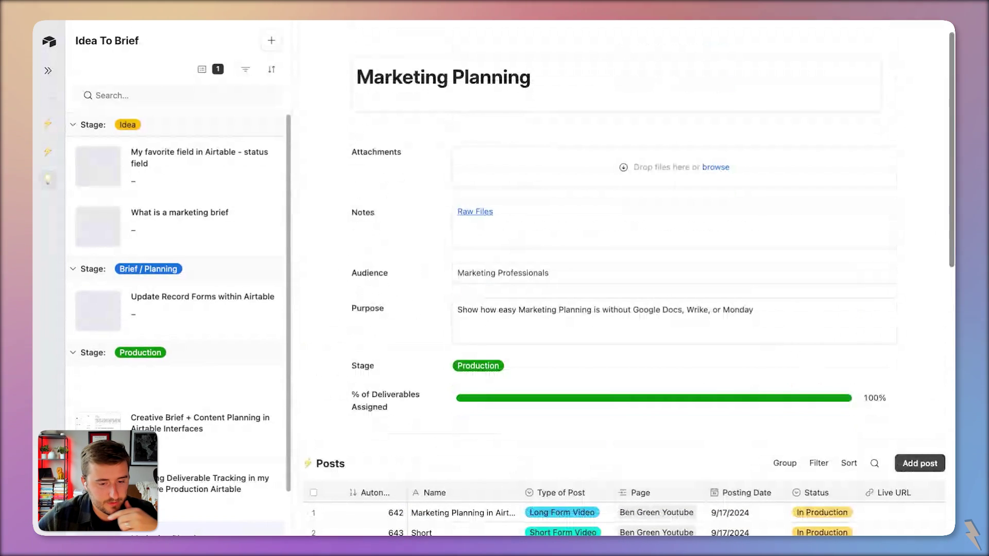
scroll(630, 284, "down", 2)
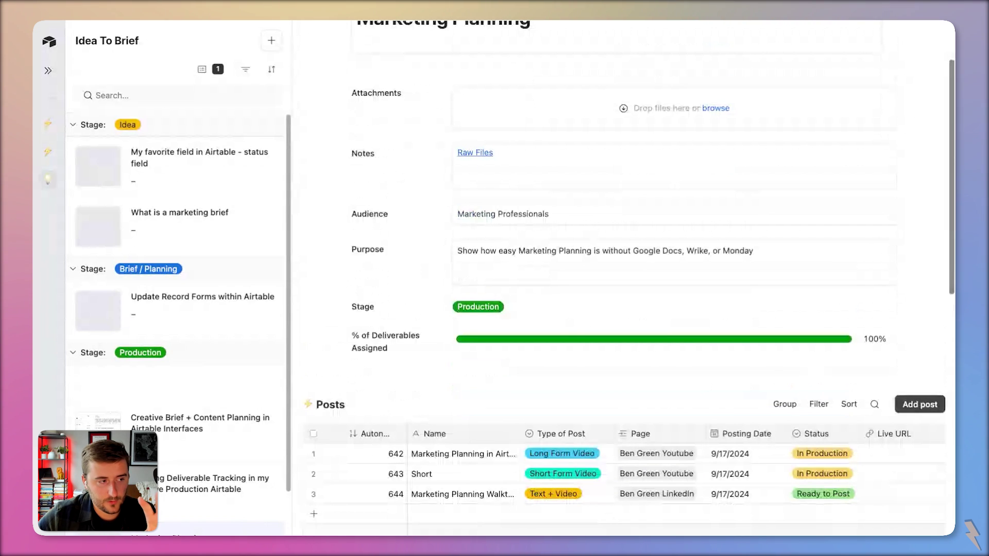
scroll(629, 285, "up", 2)
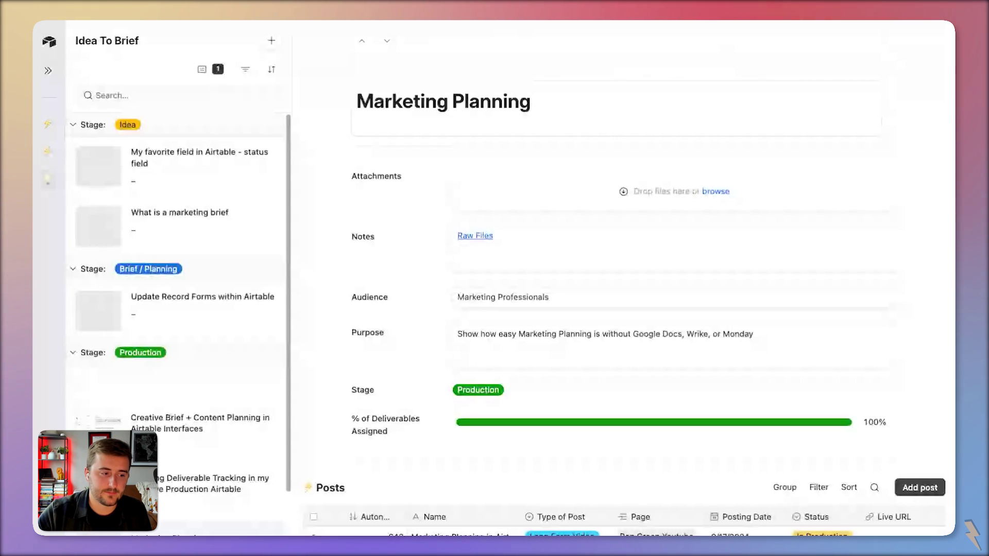
scroll(629, 268, "down", 1)
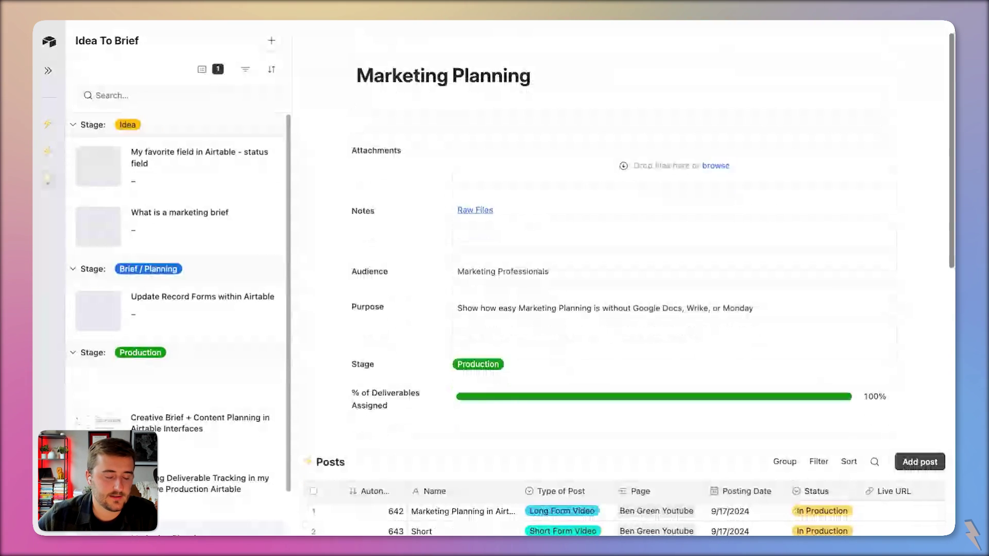
scroll(628, 278, "down", 3)
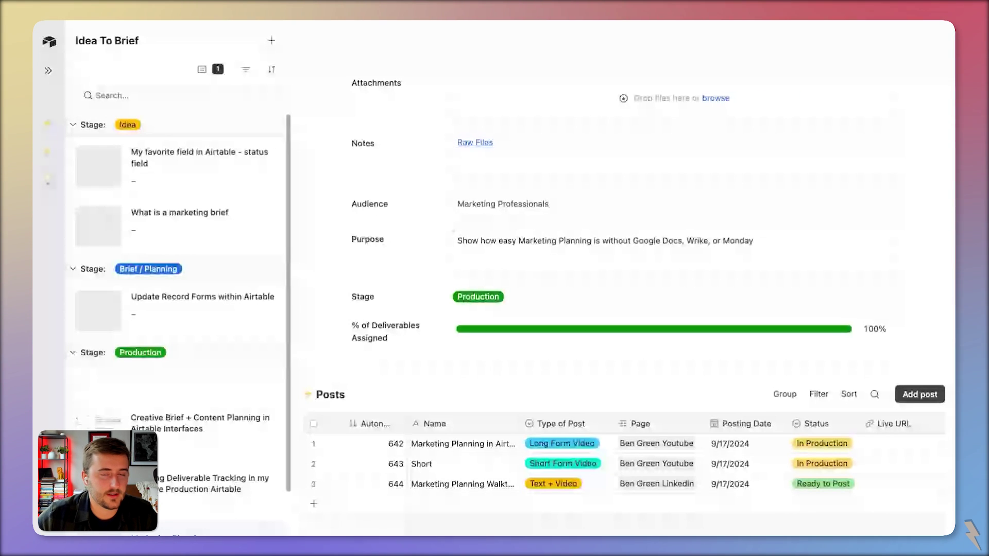
scroll(629, 278, "up", 2)
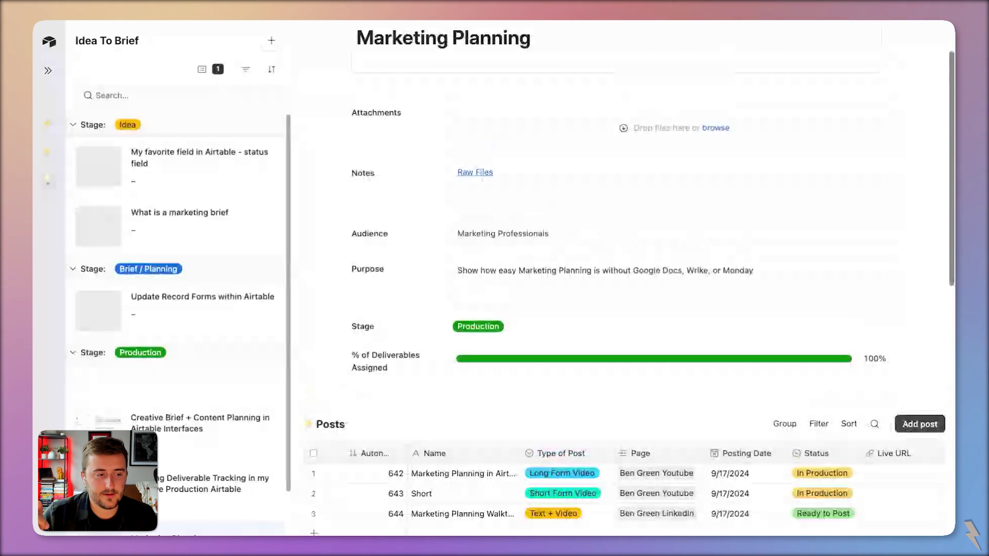
scroll(628, 278, "up", 1)
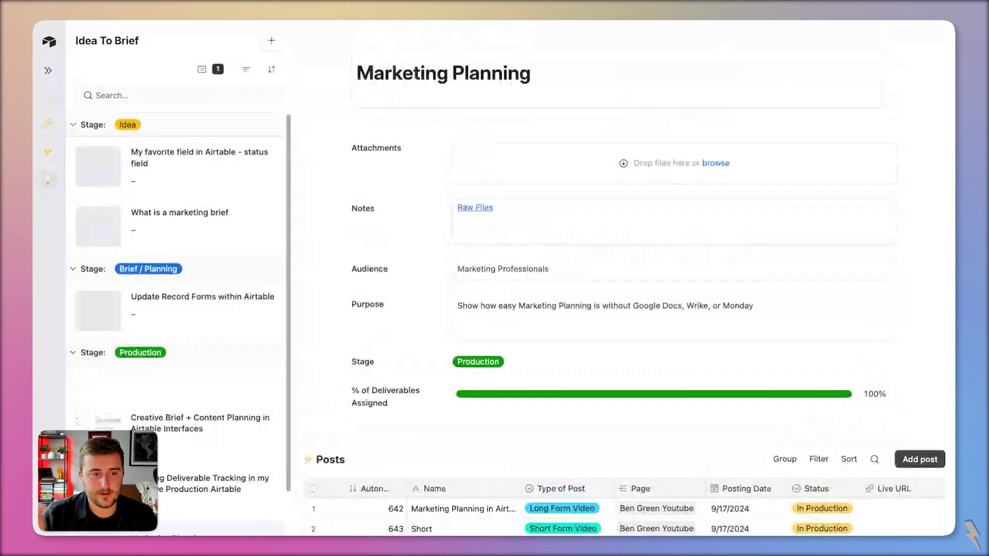